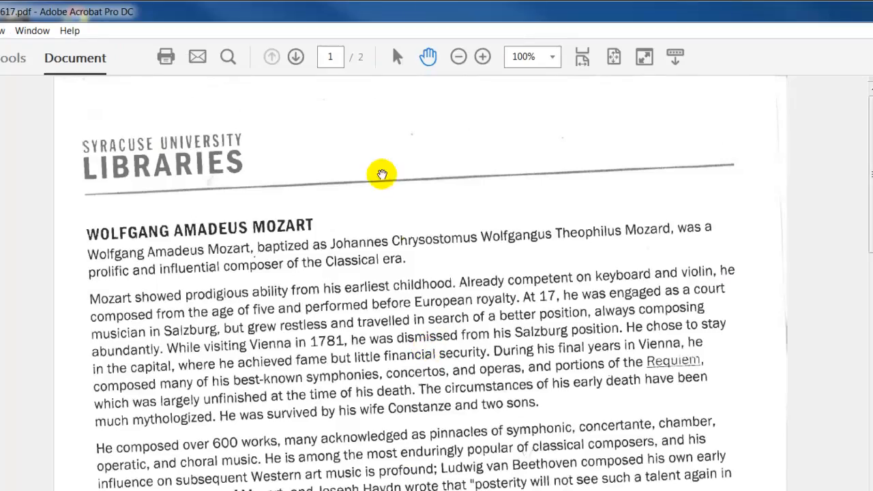
Search the scanned document for "Mozart" without running text recognition, and close the search
{"action": "left_click", "coordinate": [229, 61]}
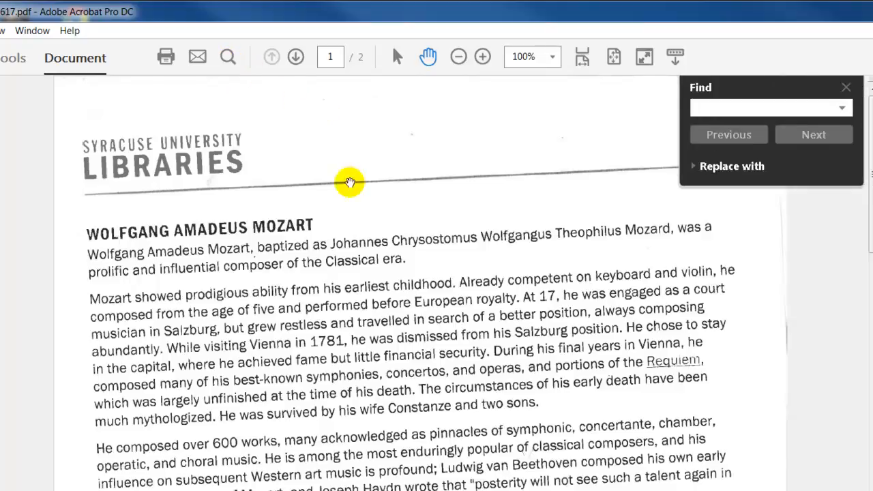
{"action": "type", "text": "Mozart"}
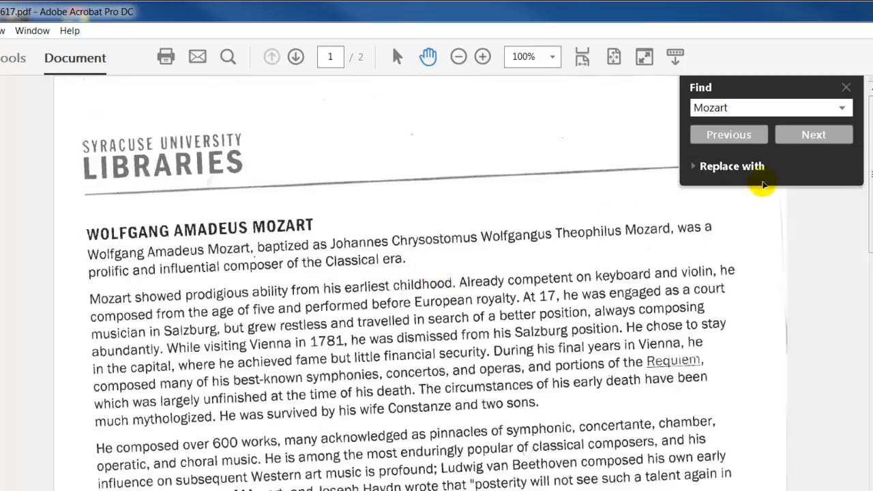
{"action": "left_click", "coordinate": [801, 142]}
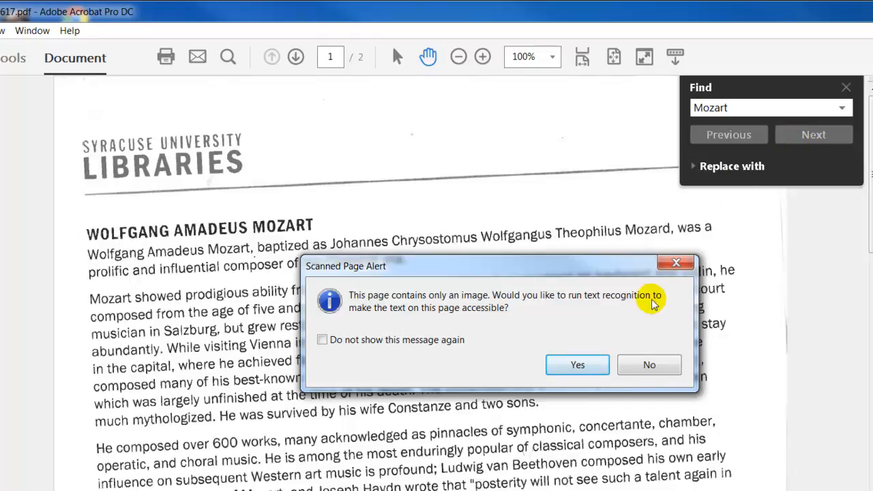
{"action": "left_click", "coordinate": [649, 365]}
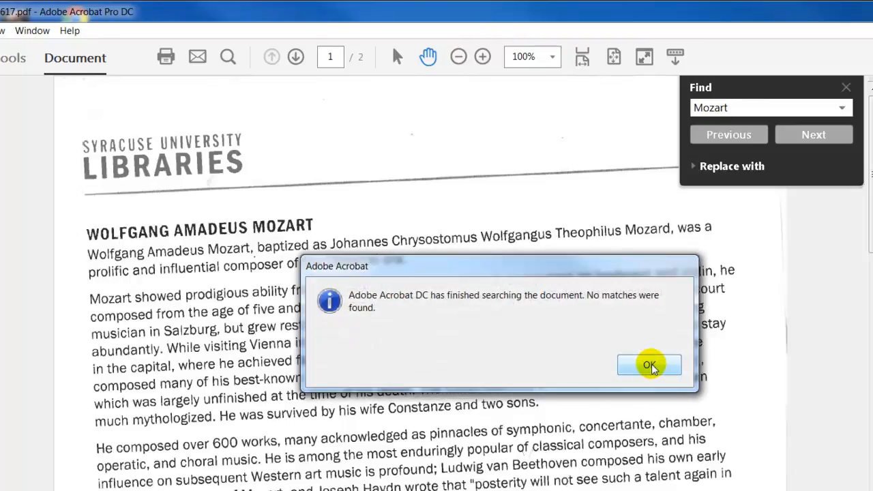
{"action": "left_click", "coordinate": [649, 366]}
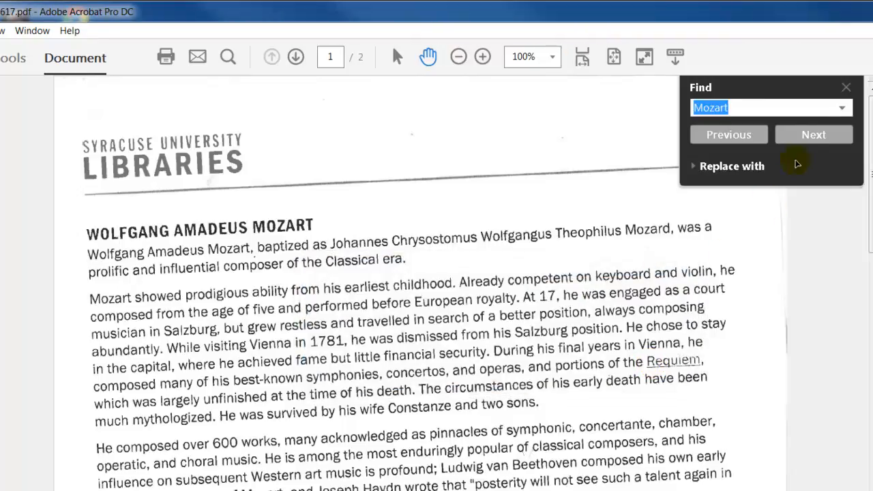
{"action": "left_click", "coordinate": [844, 88]}
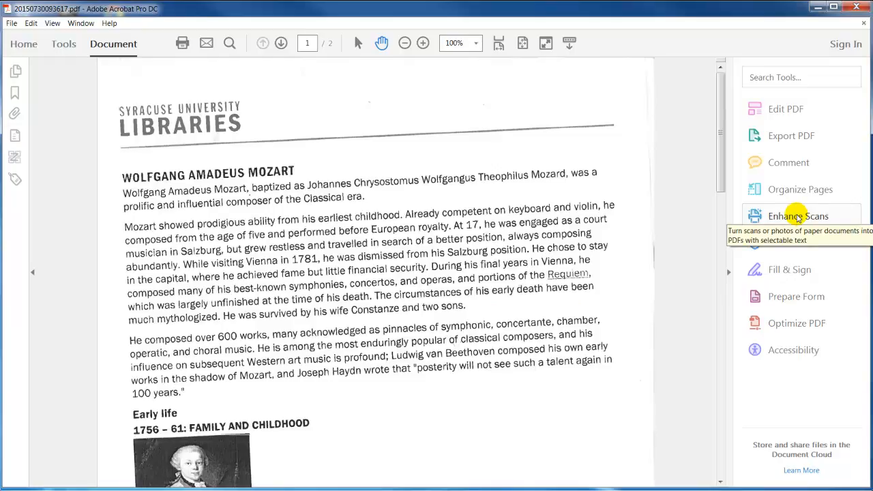
Enhance all pages as a scanned document with Recognize Text enabled, reviewing the enhancement settings and keeping them as they are
{"action": "left_click", "coordinate": [797, 215]}
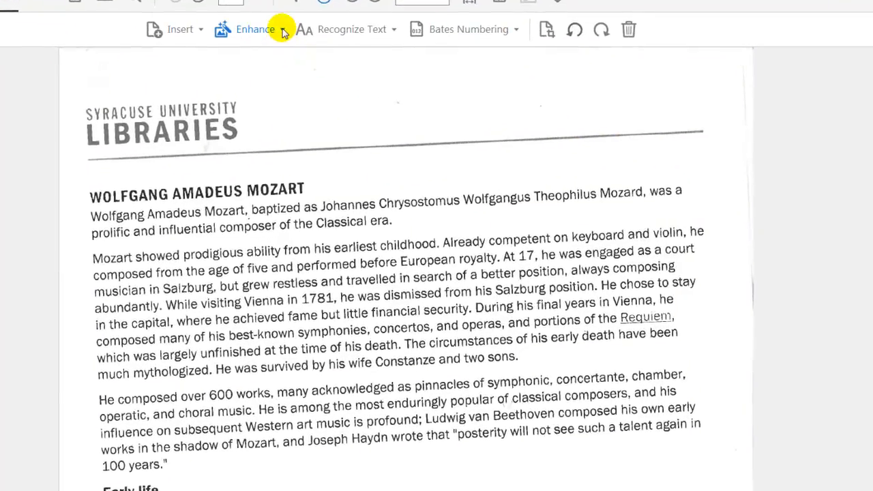
{"action": "left_click", "coordinate": [282, 30]}
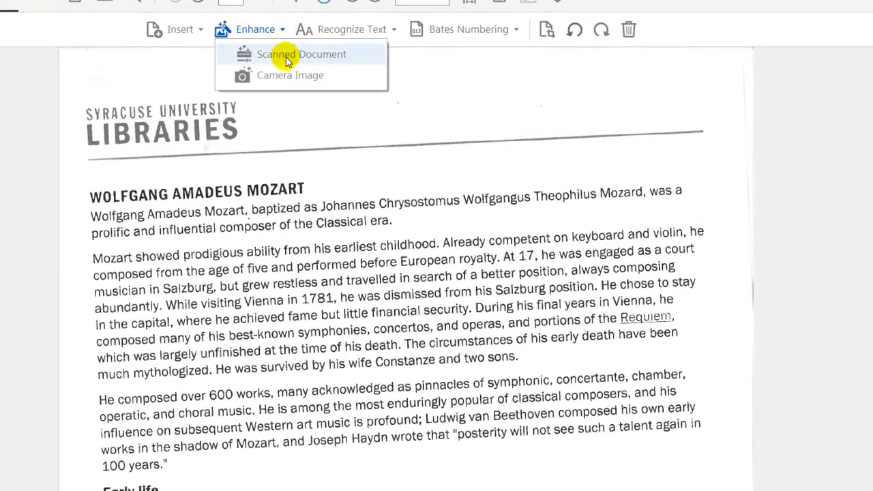
{"action": "left_click", "coordinate": [287, 56]}
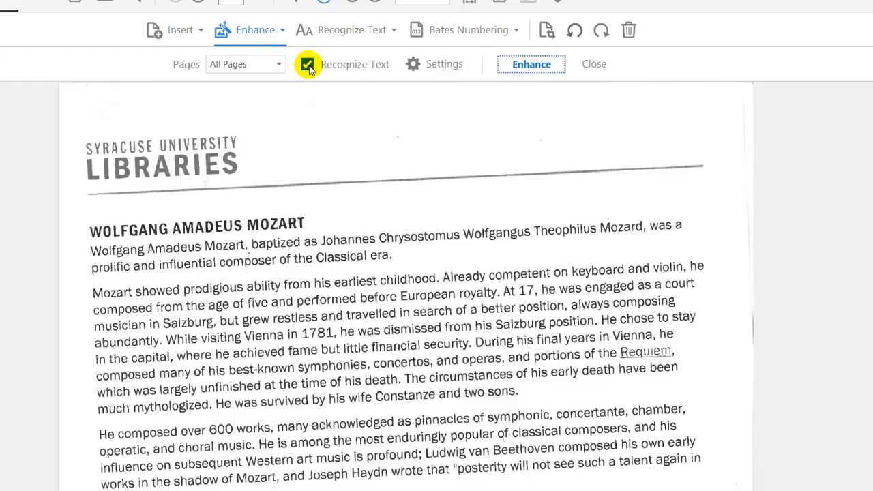
{"action": "left_click", "coordinate": [429, 69]}
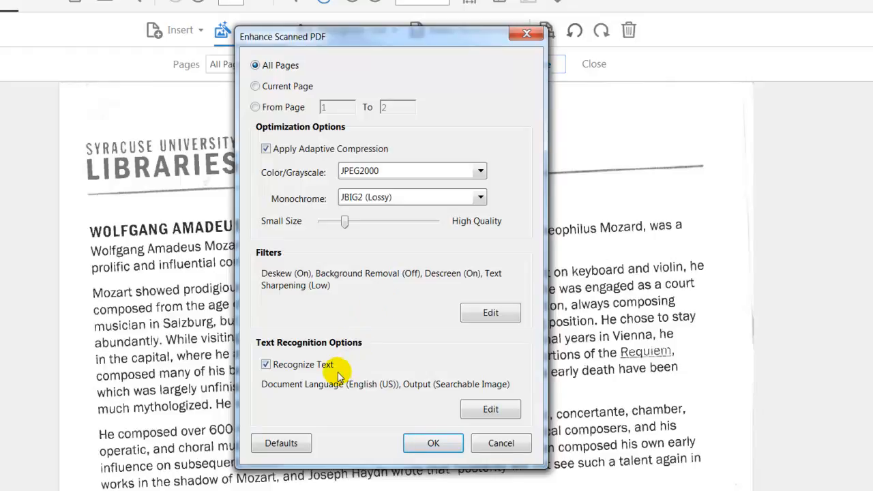
{"action": "left_click", "coordinate": [431, 443]}
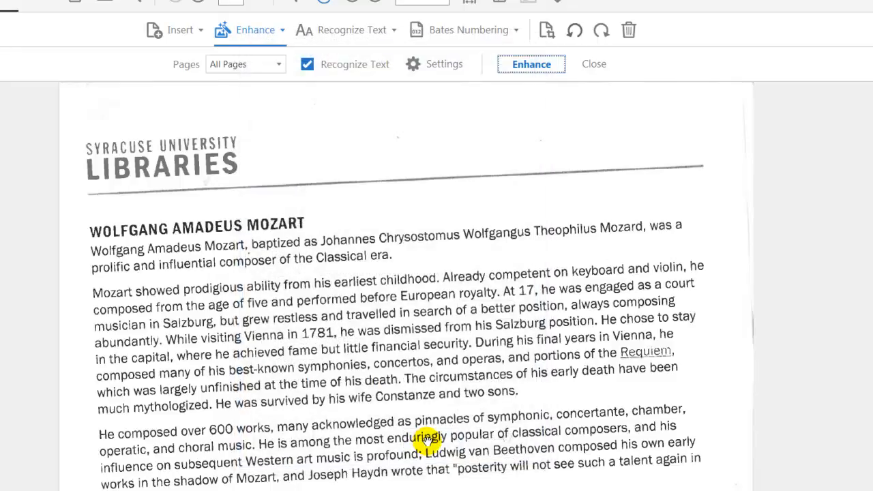
{"action": "left_click", "coordinate": [533, 68]}
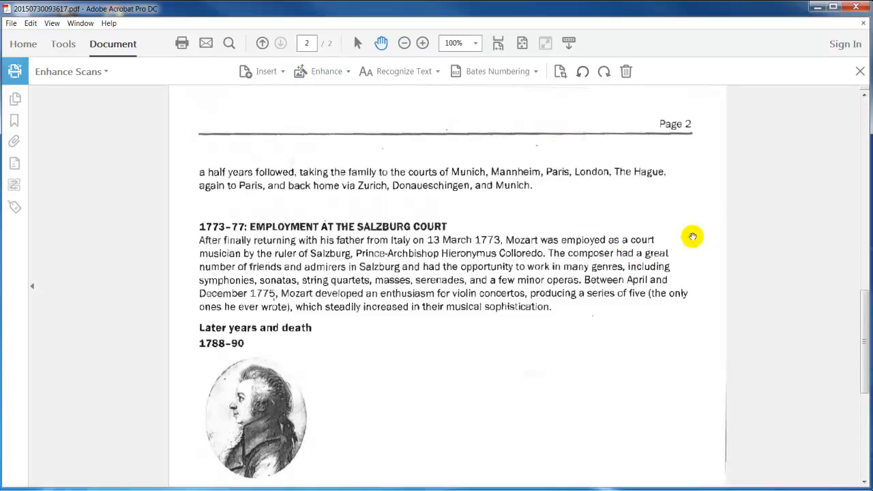
Search for "Mozart" again from page 1, step through several matches, and close the search
{"action": "left_click_drag", "start_coordinate": [864, 342], "coordinate": [864, 155]}
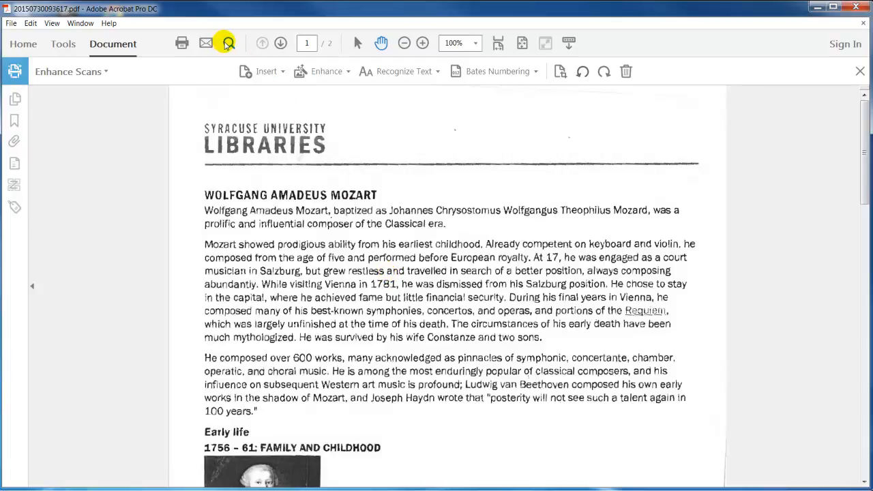
{"action": "left_click", "coordinate": [229, 43]}
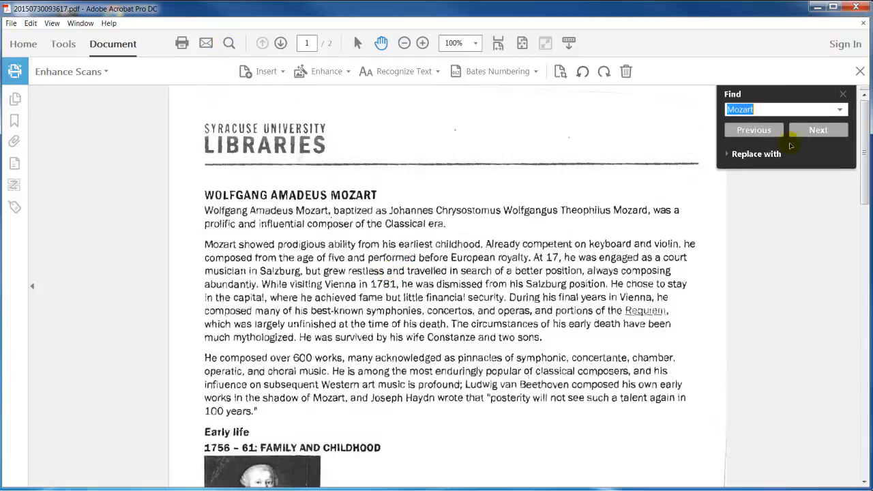
{"action": "left_click", "coordinate": [811, 131]}
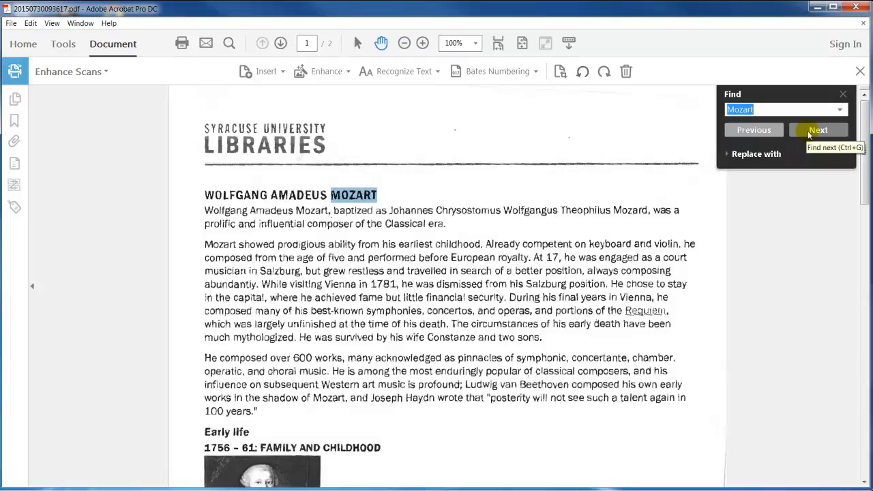
{"action": "left_click", "coordinate": [811, 131]}
{"action": "left_click", "coordinate": [809, 132]}
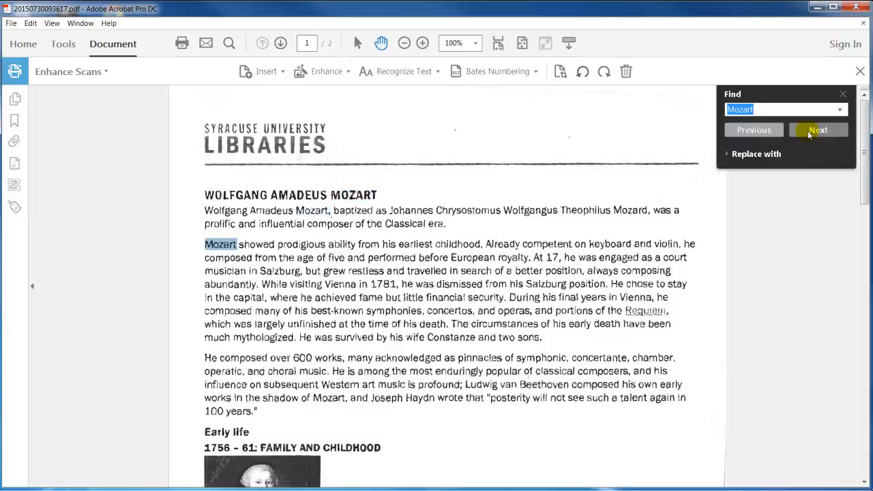
{"action": "left_click", "coordinate": [810, 132]}
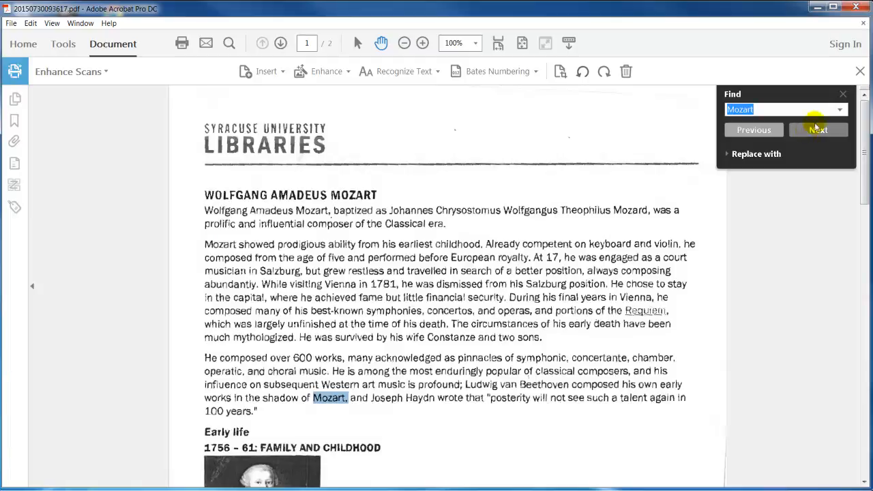
{"action": "left_click", "coordinate": [843, 93]}
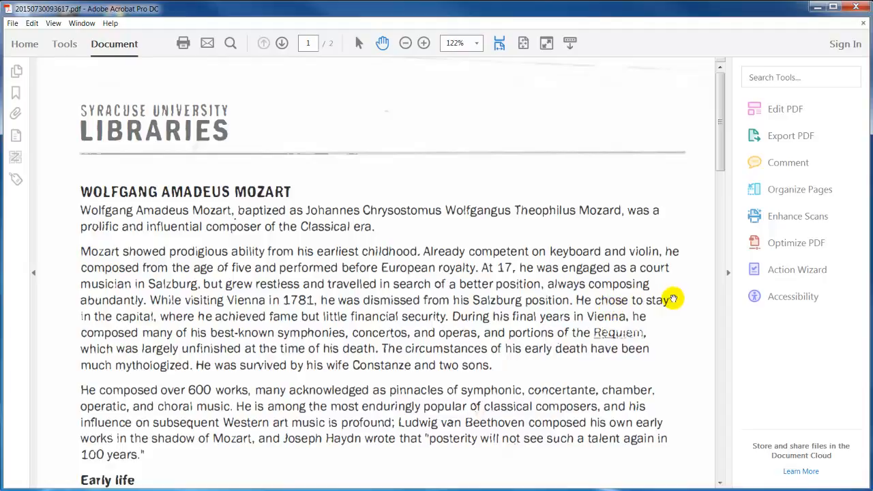
Start the Make Accessible action on the open PDF and set the document title to "Wolfgang Amadeus Mozart"
{"action": "left_click", "coordinate": [777, 271]}
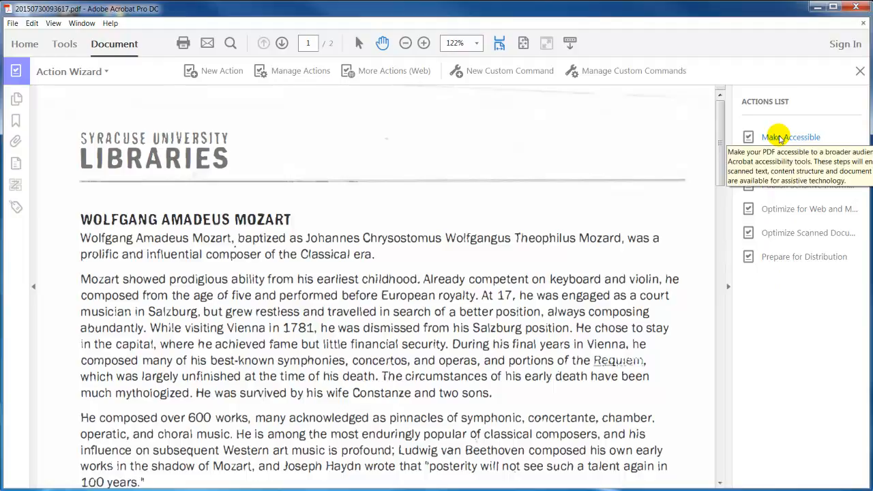
{"action": "left_click", "coordinate": [779, 139]}
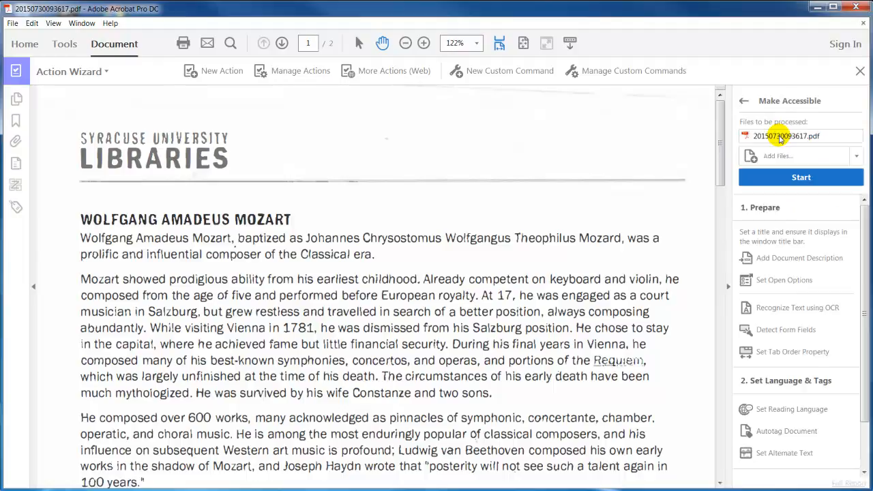
{"action": "left_click", "coordinate": [789, 178]}
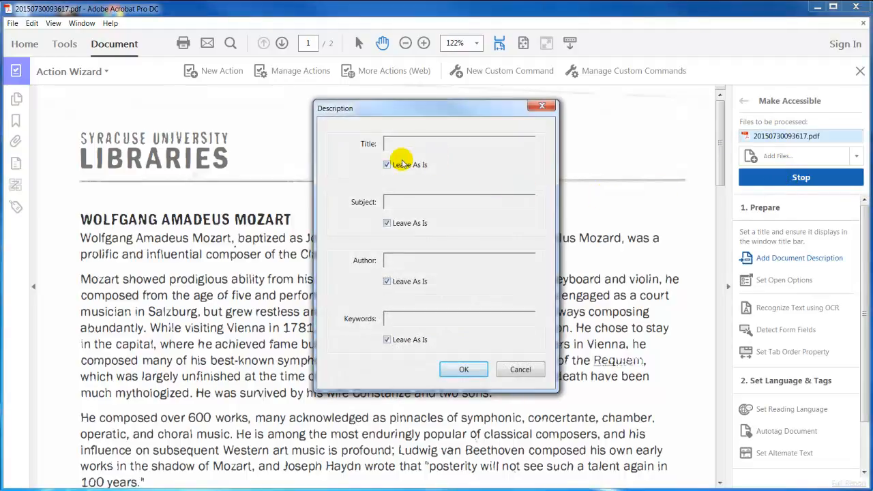
{"action": "left_click", "coordinate": [386, 164]}
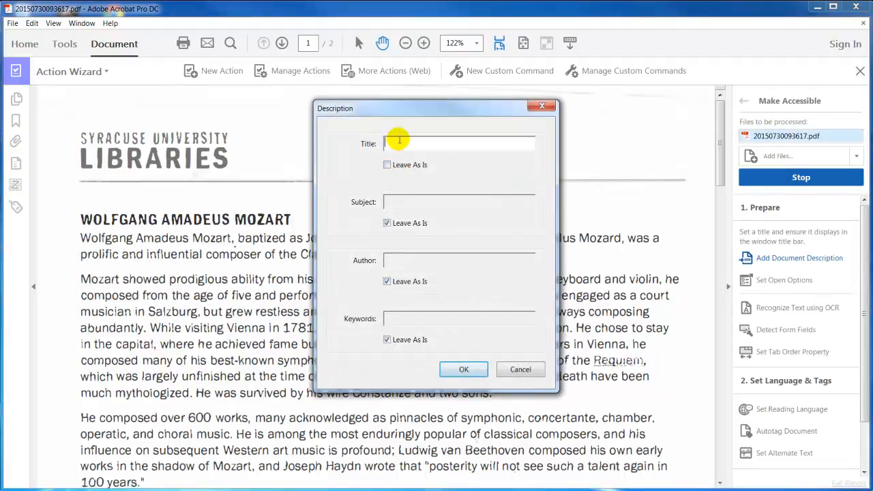
{"action": "left_click", "coordinate": [399, 141]}
{"action": "type", "text": "Wolfga"}
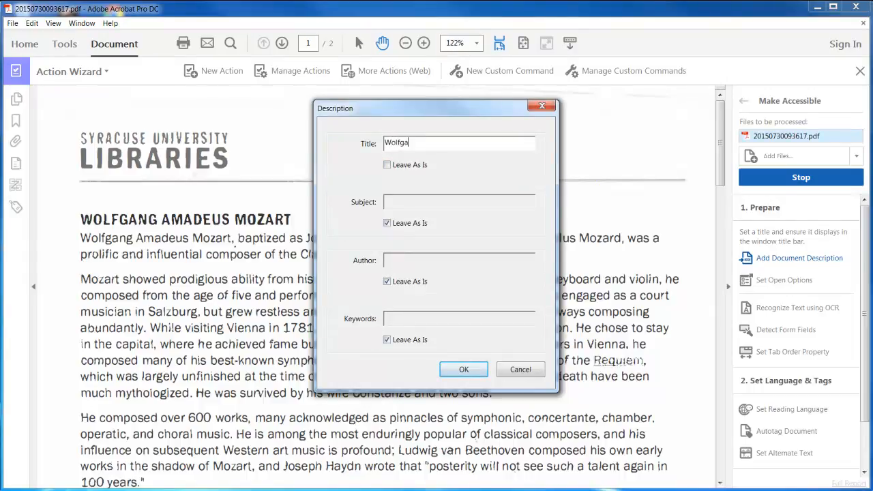
{"action": "type", "text": "ng Amadeus Mozart"}
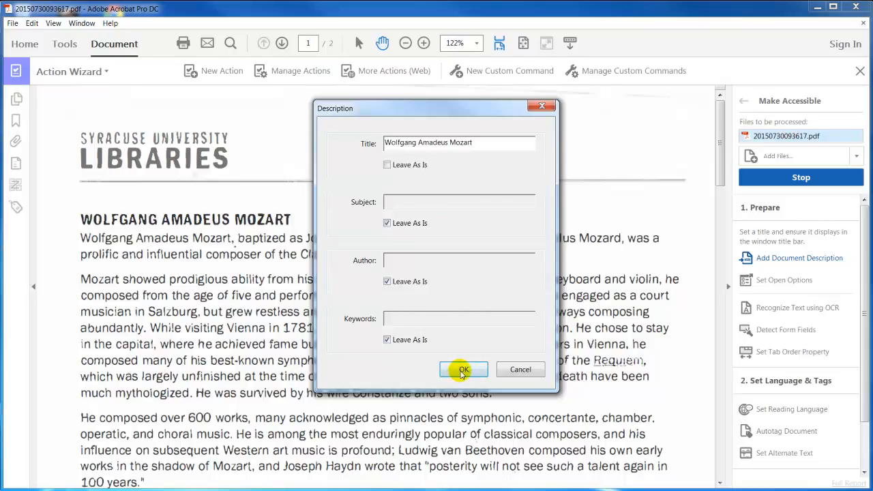
{"action": "left_click", "coordinate": [461, 369]}
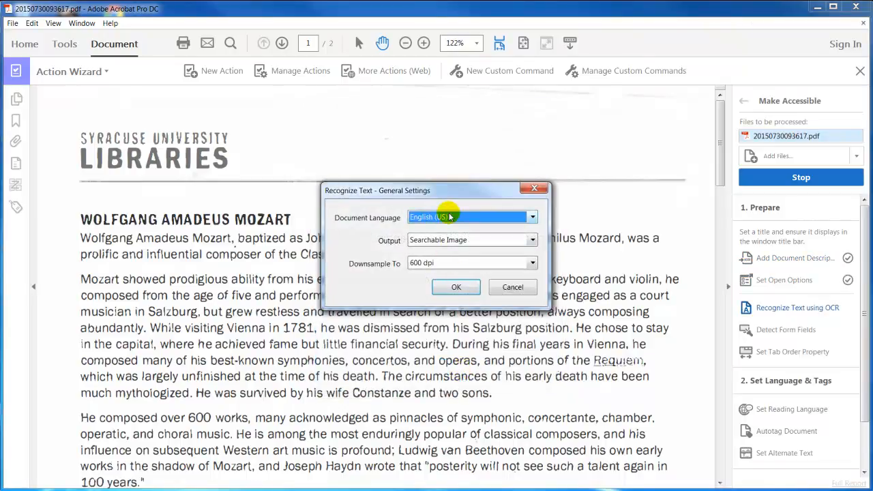
Run text recognition in English (US) with the output set to Editable Text and Images at 600 dpi
{"action": "left_click", "coordinate": [532, 241]}
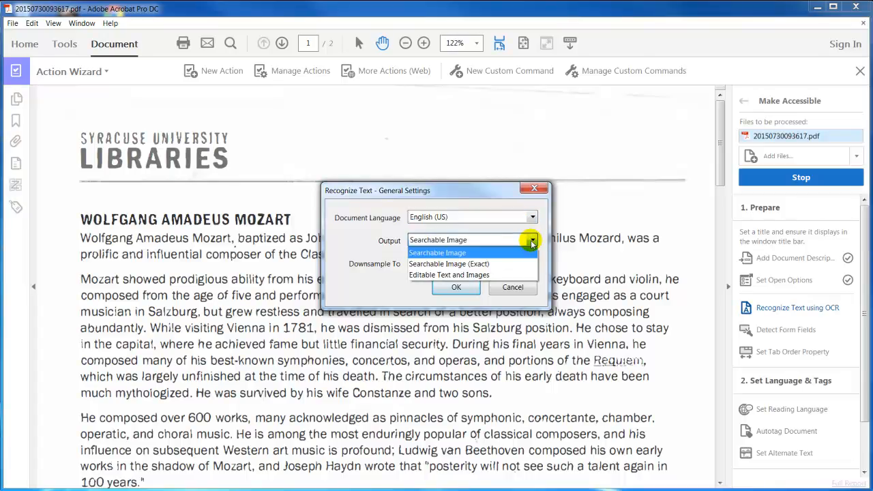
{"action": "left_click", "coordinate": [465, 275]}
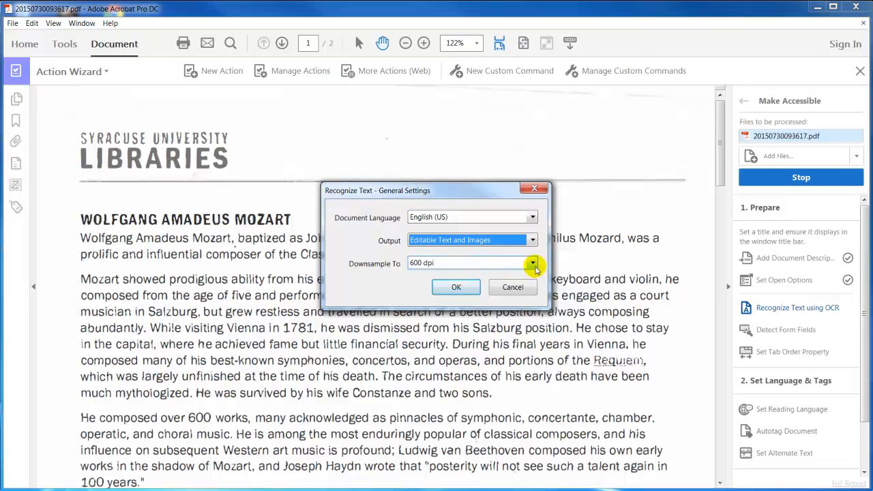
{"action": "left_click", "coordinate": [458, 286]}
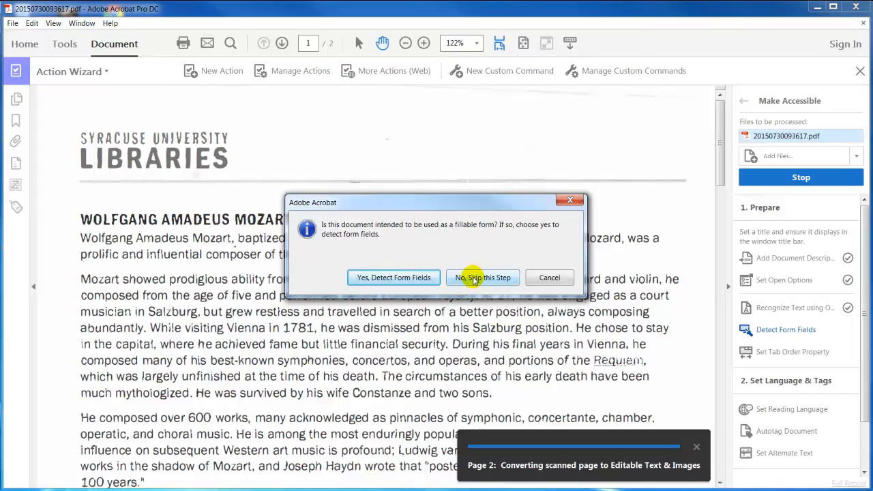
Skip form field detection and accept English as the reading language
{"action": "left_click", "coordinate": [473, 278]}
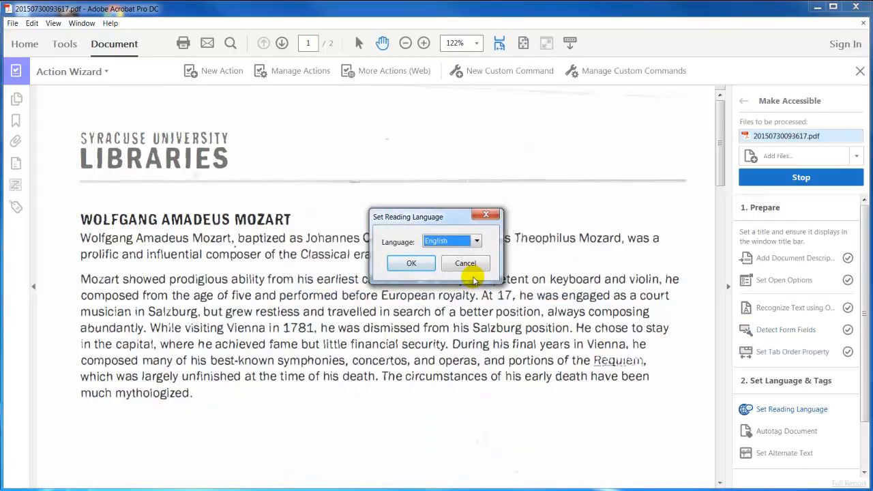
{"action": "left_click", "coordinate": [411, 263]}
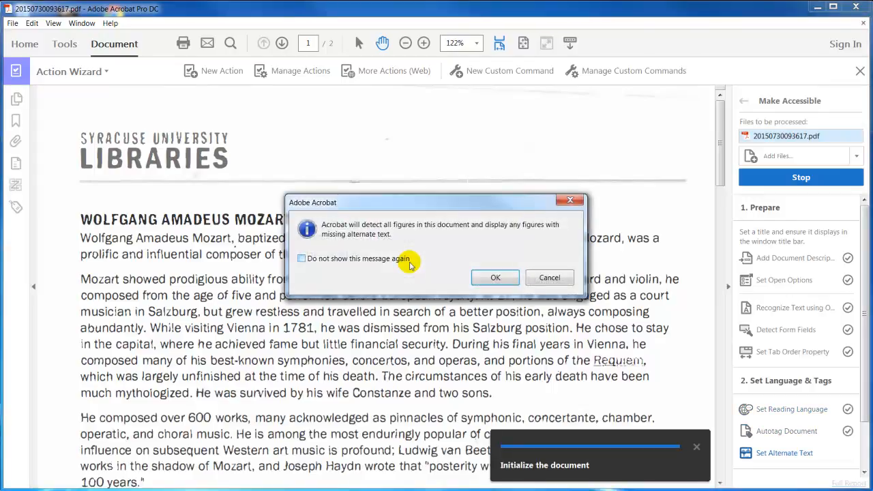
Detect figures missing alternate text and describe the first image as "Drawing of Mozart as a young boy."
{"action": "left_click", "coordinate": [494, 277]}
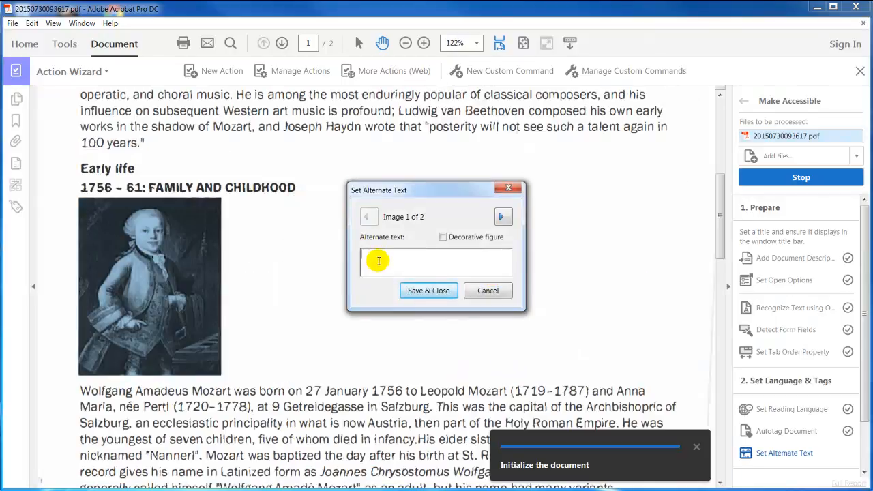
{"action": "type", "text": "D"}
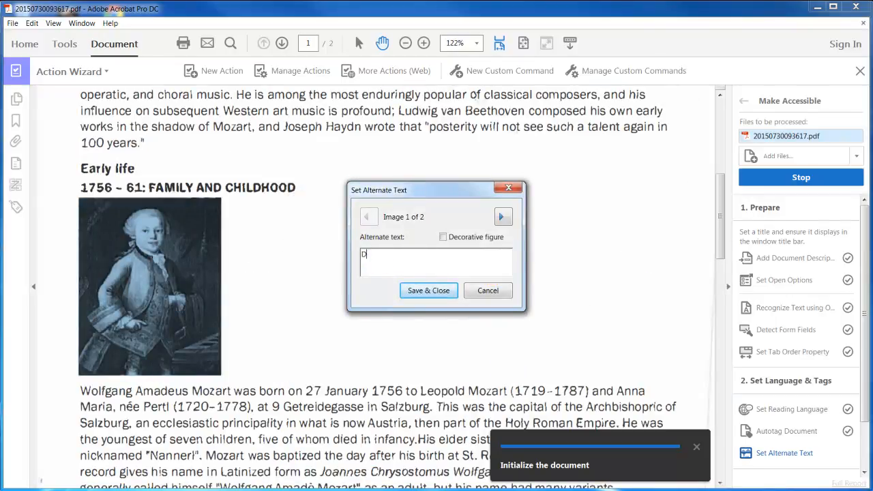
{"action": "type", "text": "rawing of Mozart as a young boy."}
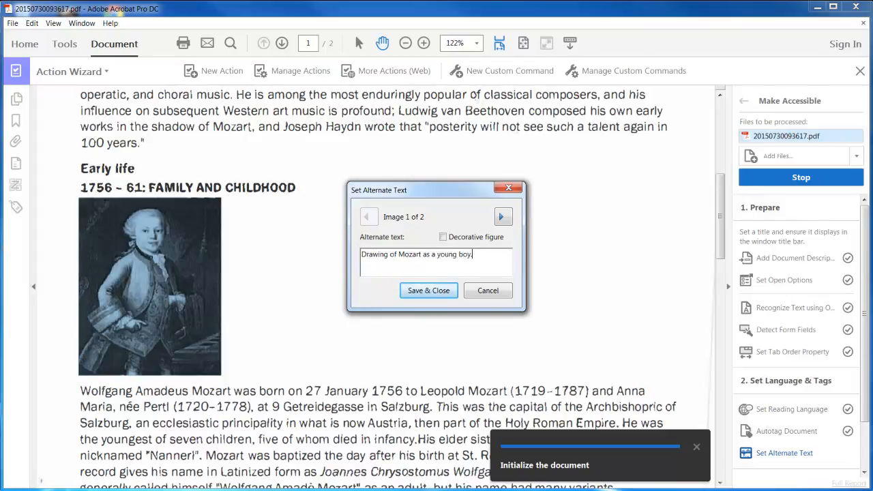
Set the second image's alternate text to "Sketch of Mozart as a young man." and save the descriptions
{"action": "left_click", "coordinate": [501, 216]}
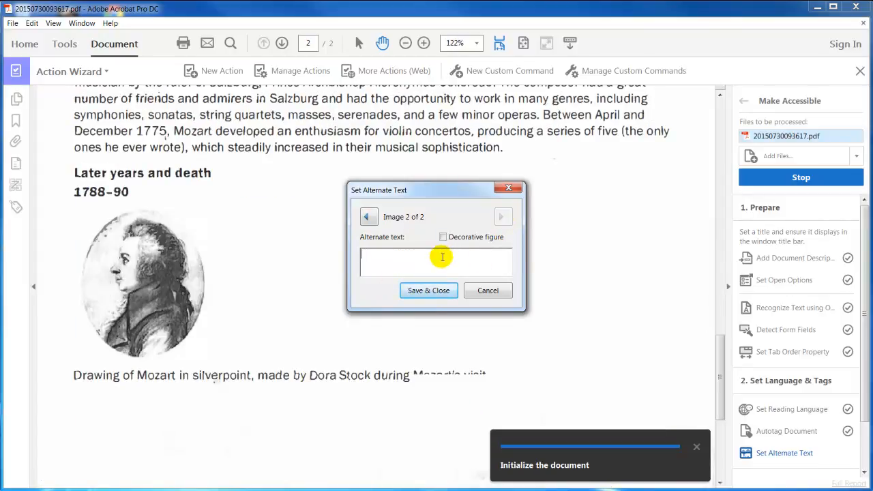
{"action": "type", "text": "Sketch of M"}
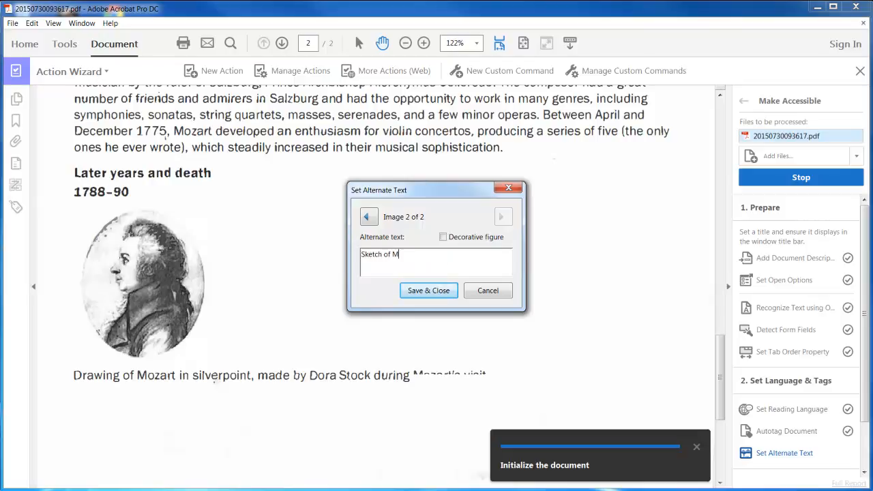
{"action": "type", "text": "ozart as a young man."}
{"action": "left_click", "coordinate": [445, 290]}
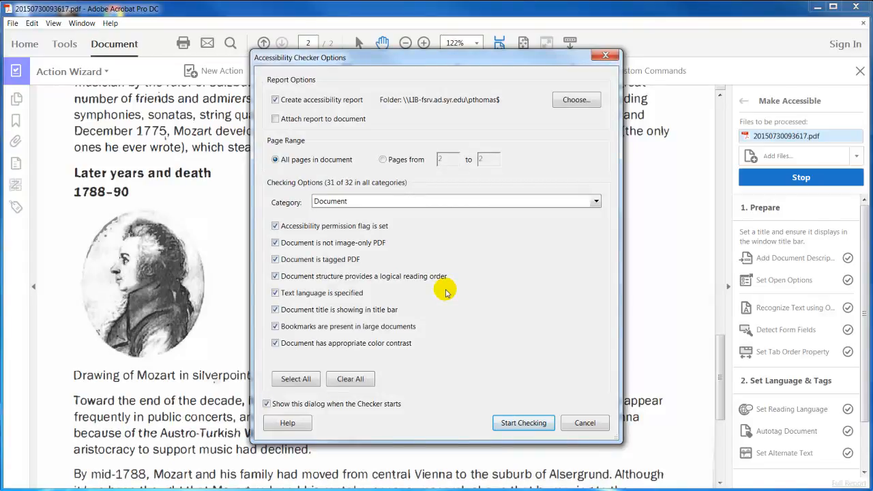
Run the accessibility check on all pages without creating an accessibility report
{"action": "left_click", "coordinate": [275, 100]}
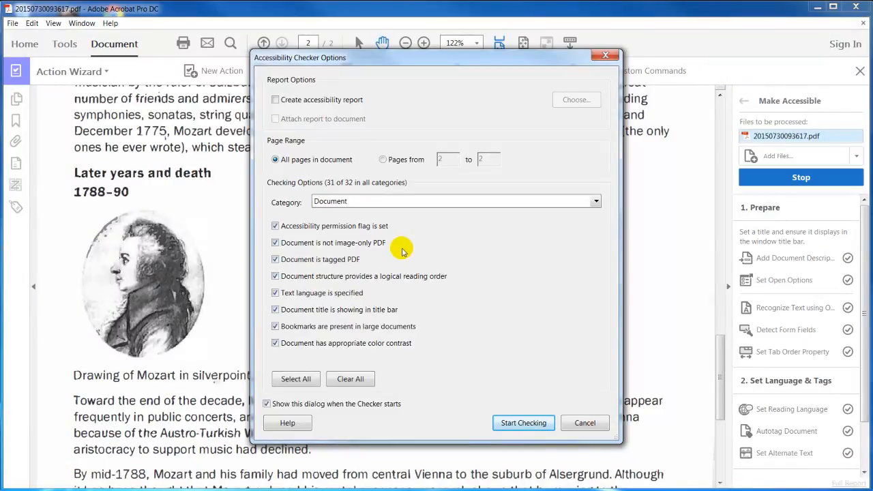
{"action": "left_click", "coordinate": [523, 422]}
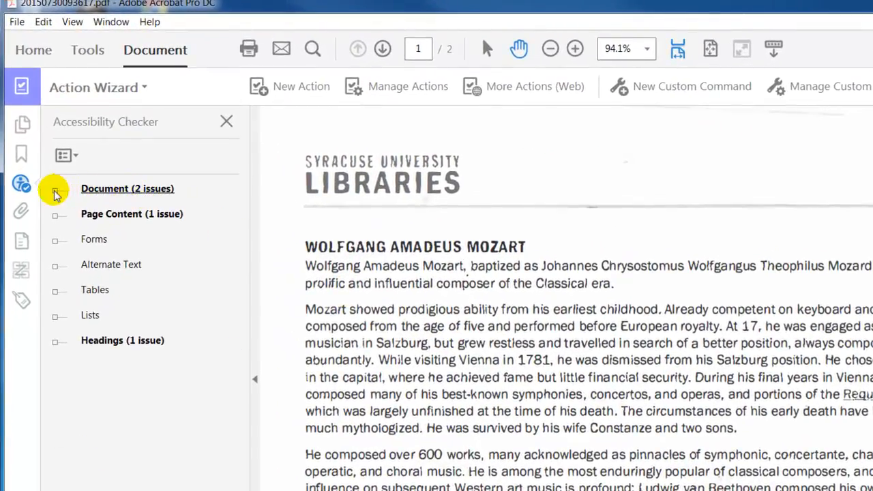
Review the Document and Page Content check results and locate the word flagged for character encoding in the PDF
{"action": "left_click", "coordinate": [55, 191]}
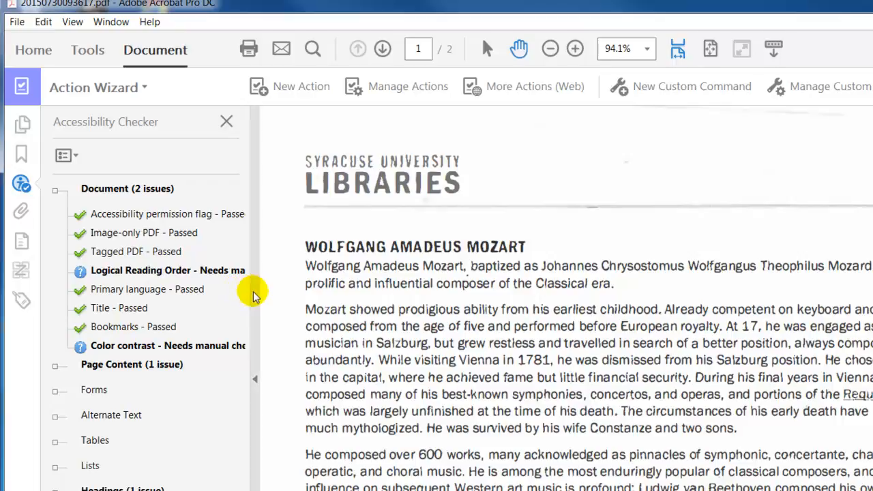
{"action": "left_click_drag", "start_coordinate": [255, 291], "coordinate": [309, 300]}
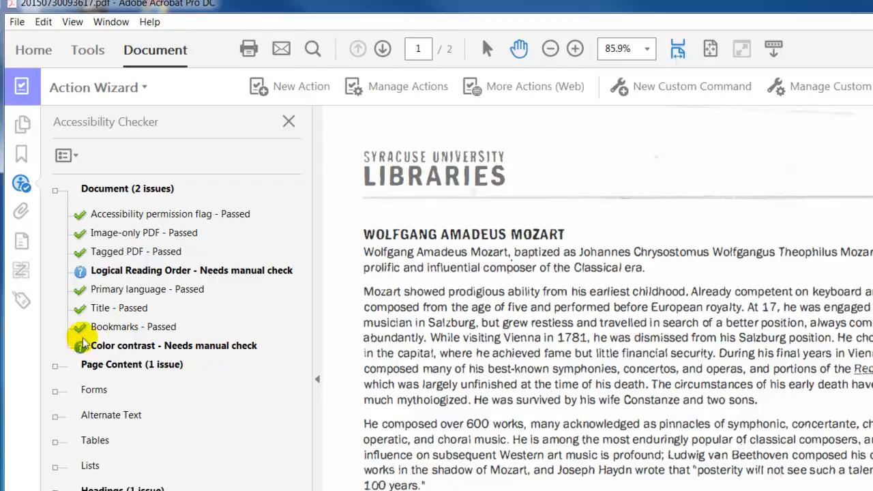
{"action": "left_click", "coordinate": [56, 367]}
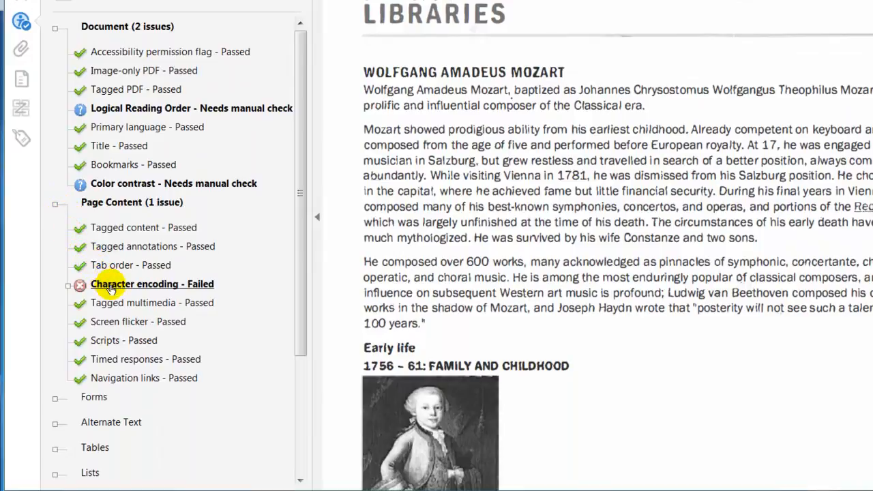
{"action": "left_click", "coordinate": [68, 286]}
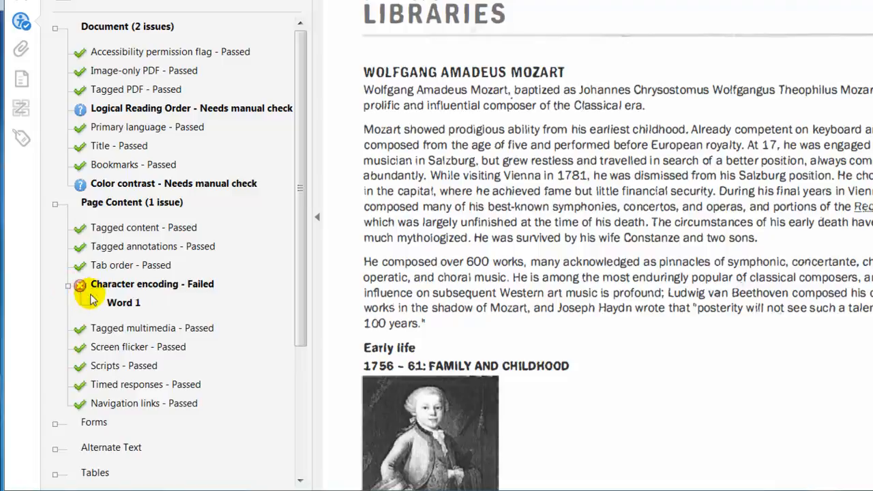
{"action": "left_click", "coordinate": [124, 304]}
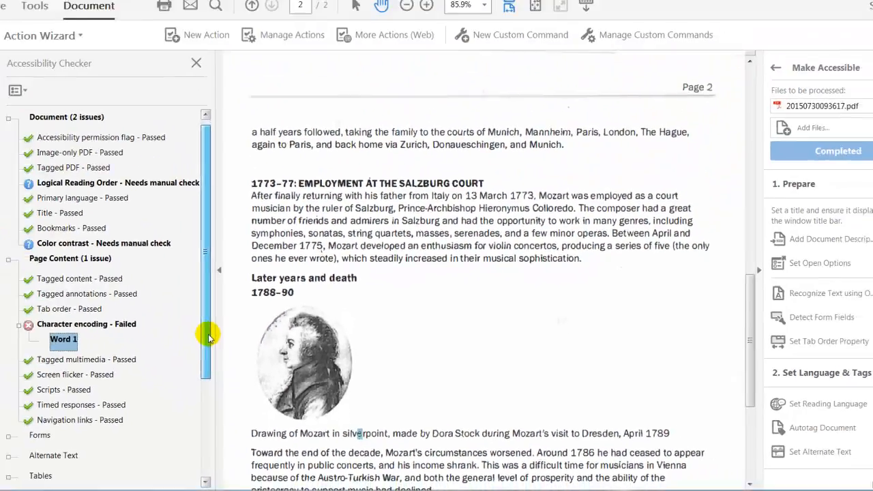
Review the Headings check results and locate the element flagged for appropriate nesting in the document
{"action": "left_click_drag", "start_coordinate": [208, 336], "coordinate": [208, 404]}
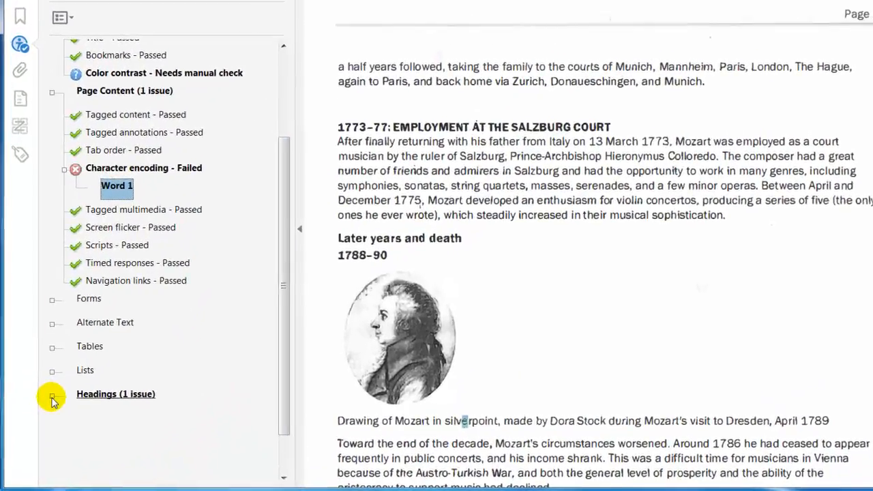
{"action": "left_click", "coordinate": [41, 415]}
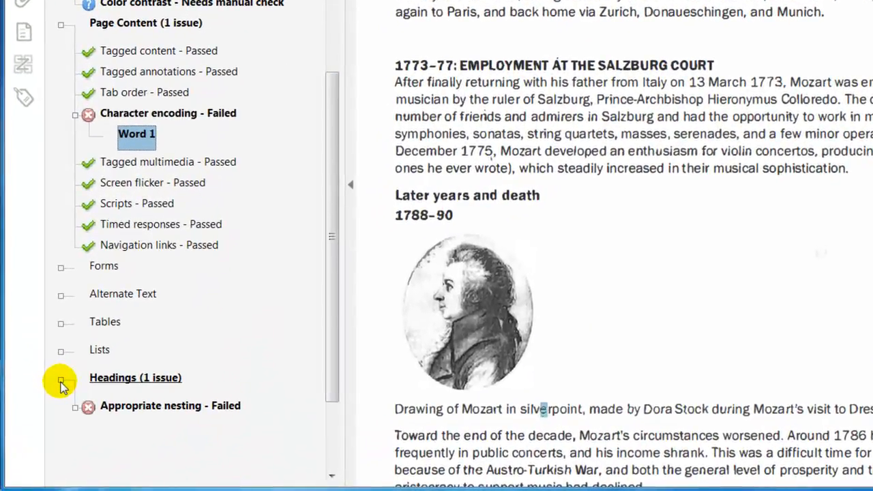
{"action": "left_click", "coordinate": [75, 407]}
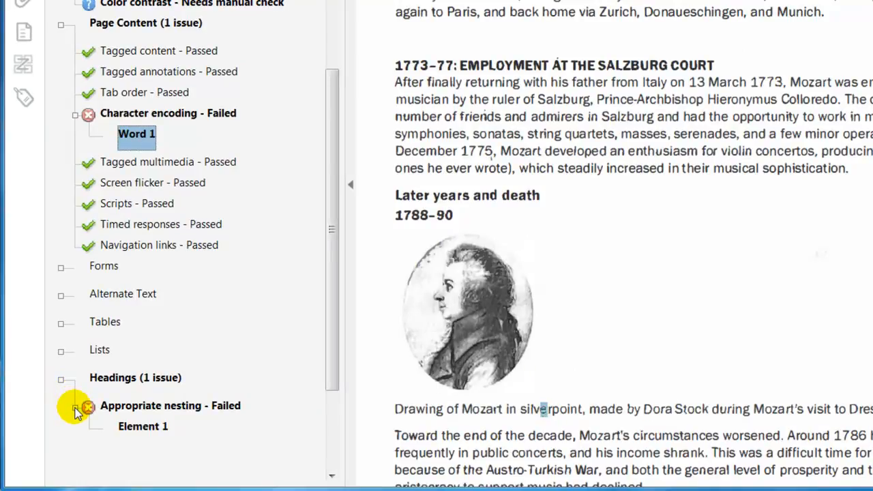
{"action": "left_click", "coordinate": [141, 430]}
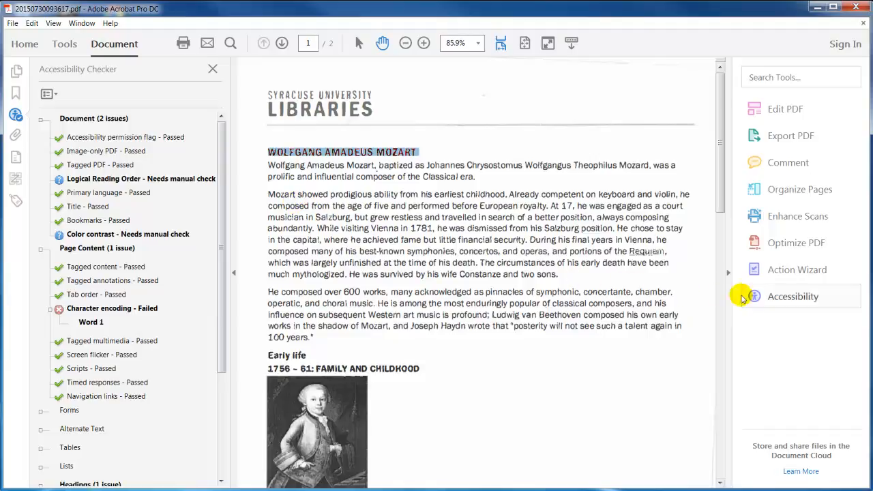
Open Touch Up Reading Order from the accessibility tools and examine the numbered content groups on both pages
{"action": "left_click", "coordinate": [778, 297]}
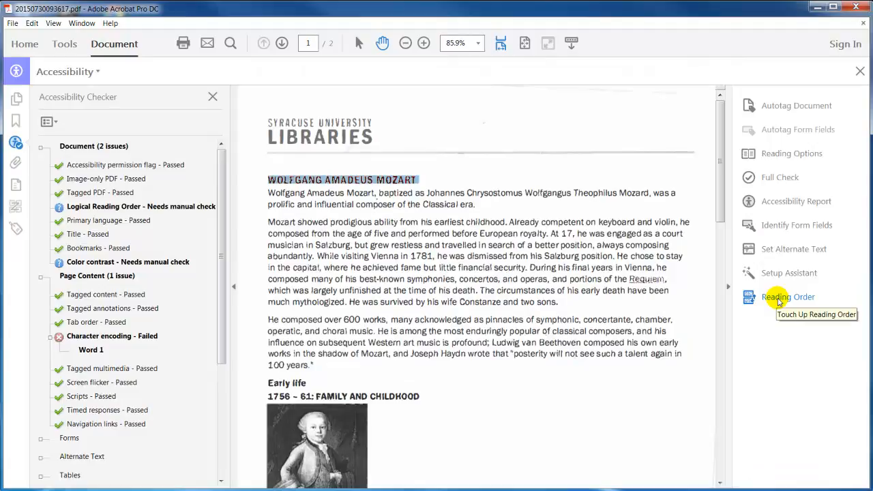
{"action": "left_click", "coordinate": [778, 298]}
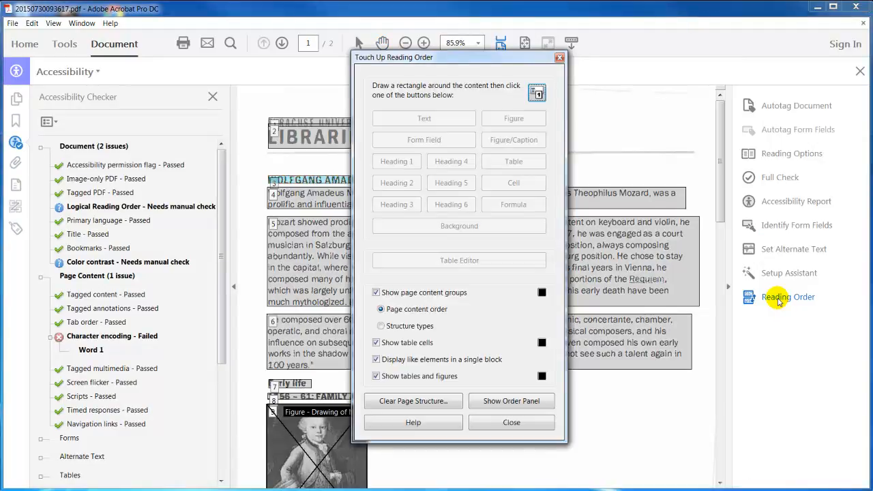
{"action": "left_click_drag", "start_coordinate": [449, 58], "coordinate": [121, 81]}
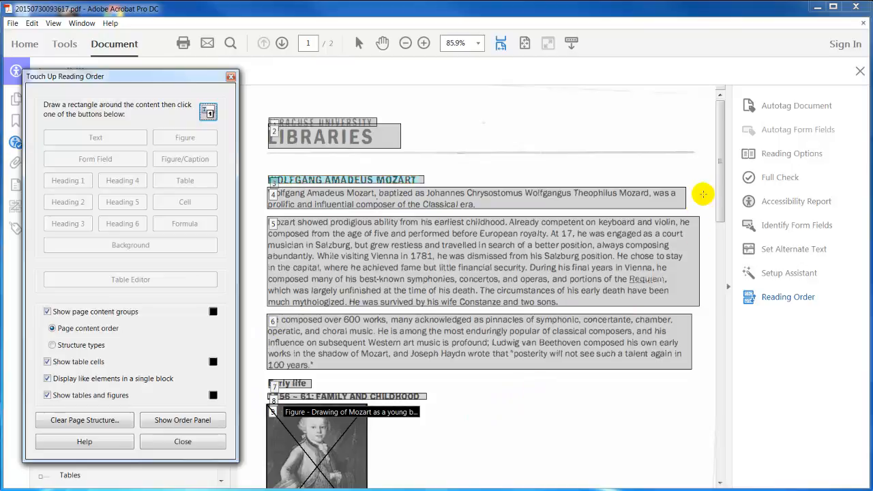
{"action": "left_click_drag", "start_coordinate": [717, 164], "coordinate": [723, 364]}
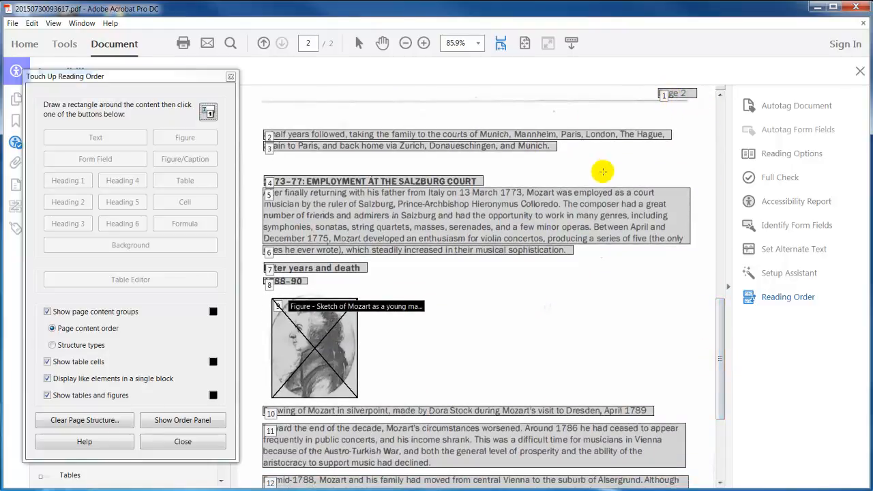
{"action": "left_click_drag", "start_coordinate": [718, 315], "coordinate": [717, 98]}
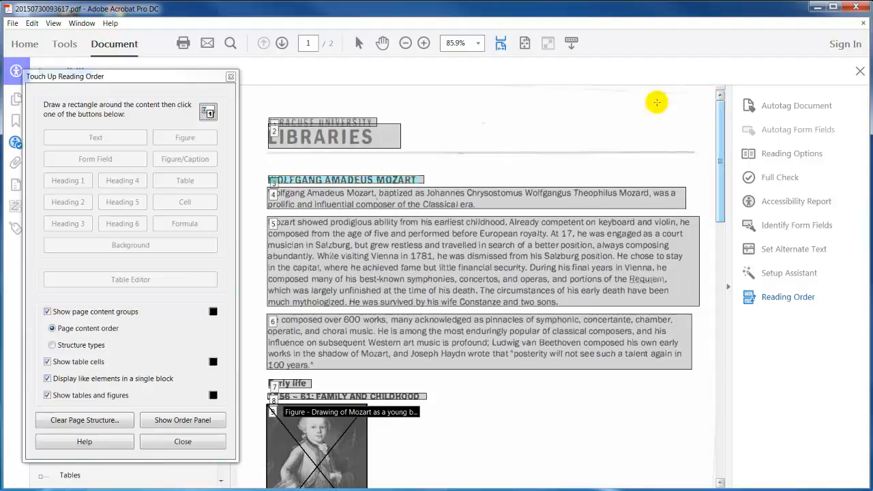
Show the list of page content in reading order, keeping the Touch Up Reading Order dialog clear of it
{"action": "left_click", "coordinate": [230, 77]}
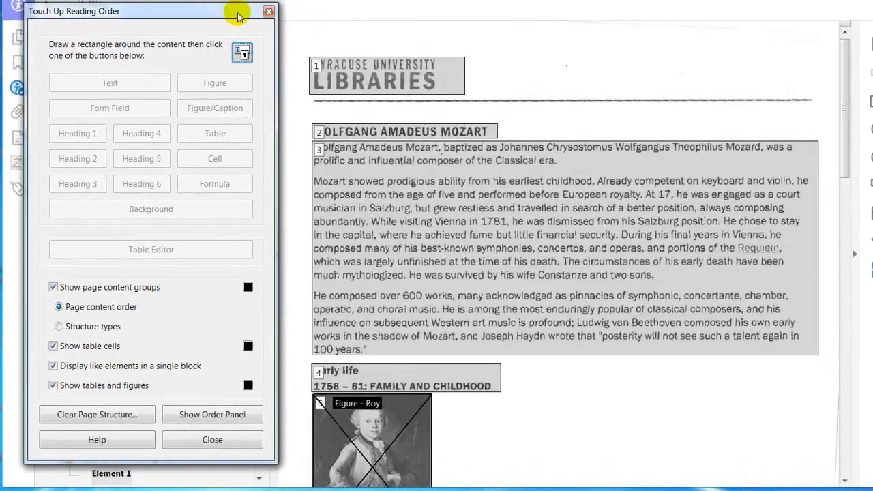
{"action": "left_click_drag", "start_coordinate": [189, 77], "coordinate": [363, 82]}
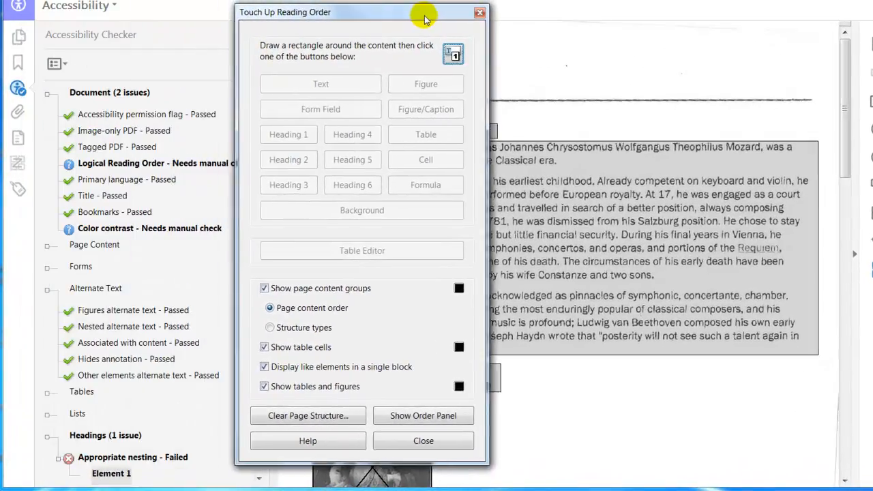
{"action": "left_click_drag", "start_coordinate": [424, 19], "coordinate": [445, 17]}
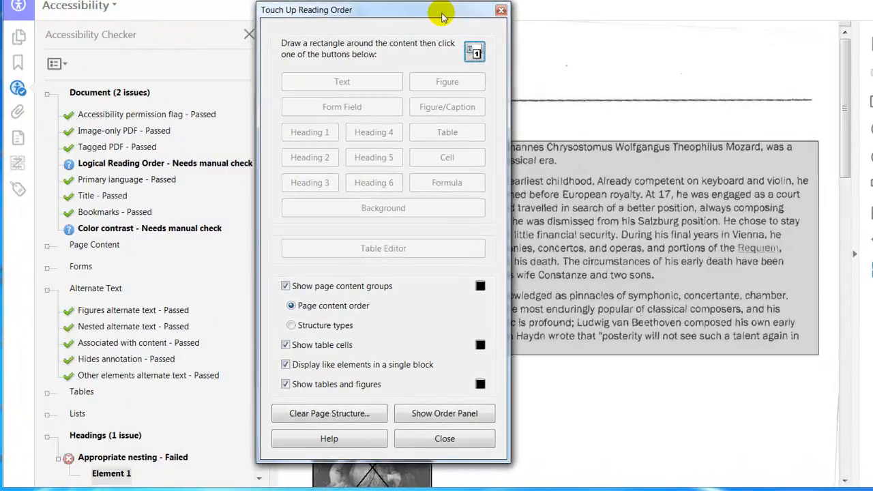
{"action": "left_click", "coordinate": [440, 413]}
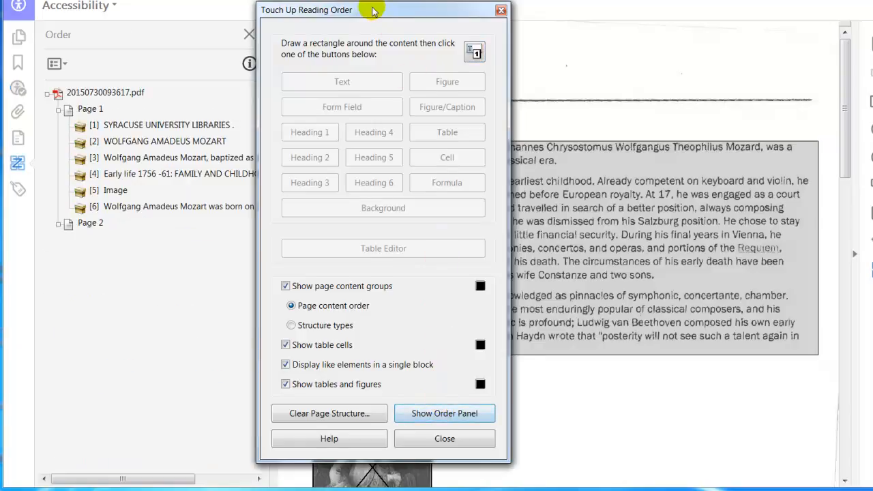
{"action": "left_click_drag", "start_coordinate": [374, 11], "coordinate": [577, 3]}
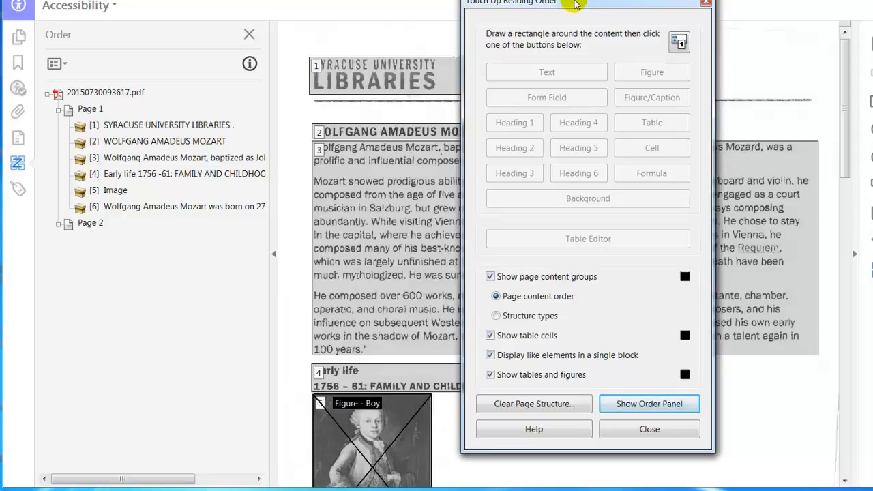
Move the opening paragraph ahead of the WOLFGANG AMADEUS MOZART heading in page 1's order, restore the heading's place, and close Touch Up Reading Order
{"action": "left_click", "coordinate": [136, 157]}
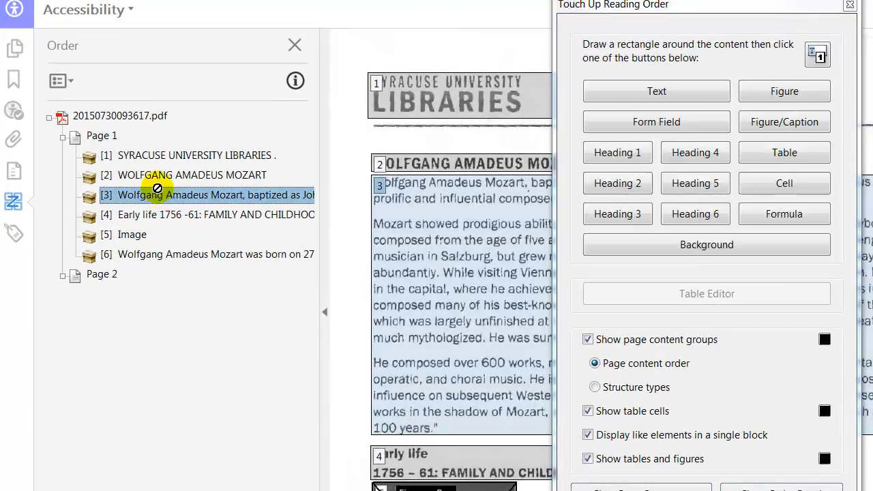
{"action": "left_click_drag", "start_coordinate": [157, 188], "coordinate": [159, 161]}
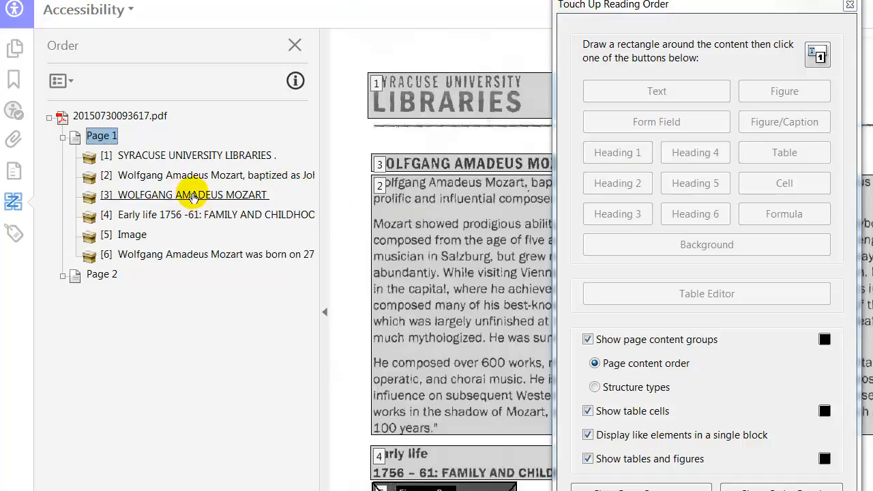
{"action": "left_click_drag", "start_coordinate": [191, 195], "coordinate": [182, 170]}
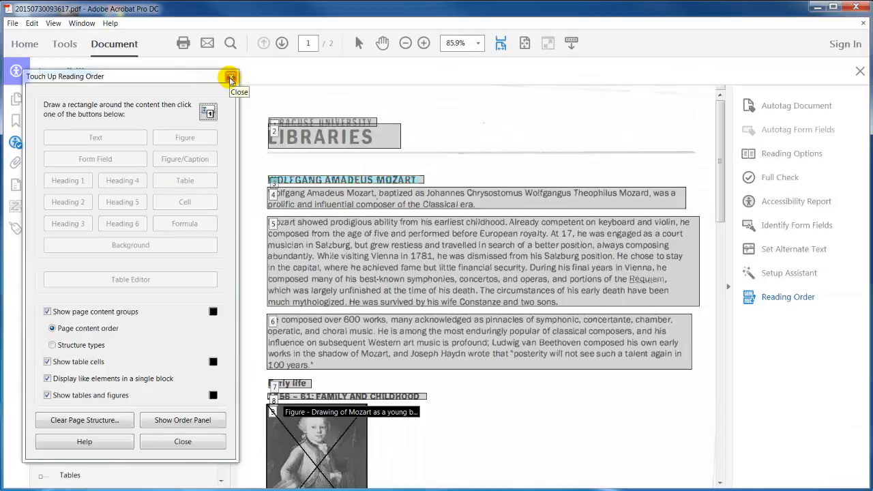
{"action": "left_click", "coordinate": [229, 78]}
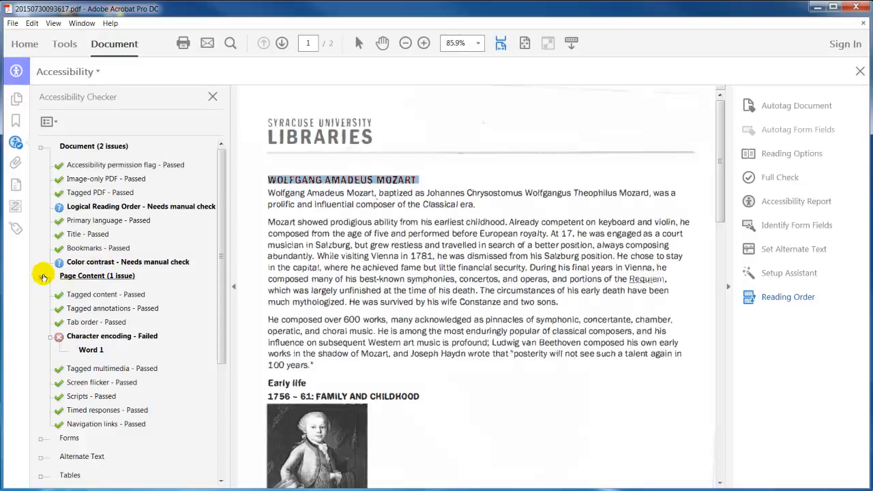
Return to the Page Content check results and locate the word behind the character encoding failure
{"action": "left_click", "coordinate": [40, 279]}
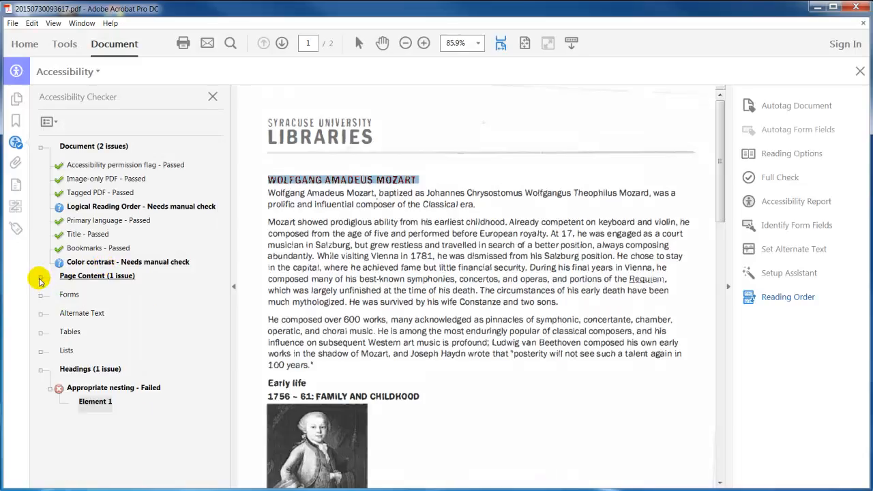
{"action": "left_click", "coordinate": [39, 278]}
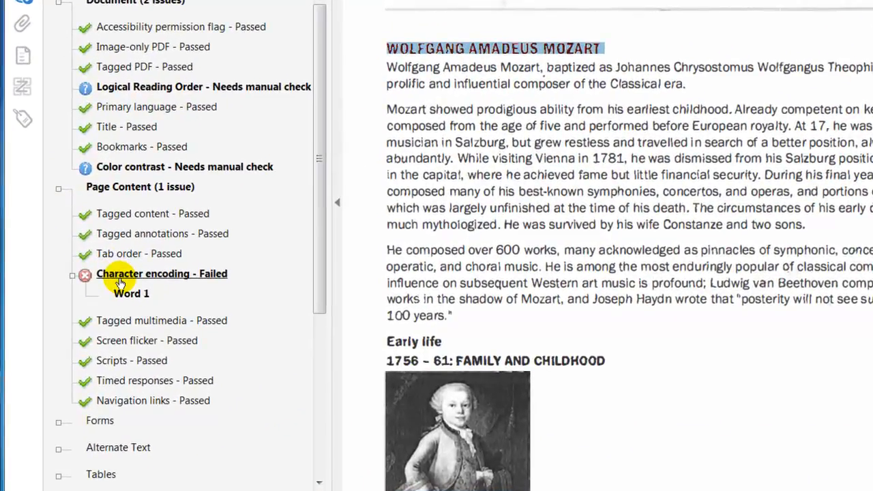
{"action": "left_click", "coordinate": [124, 295]}
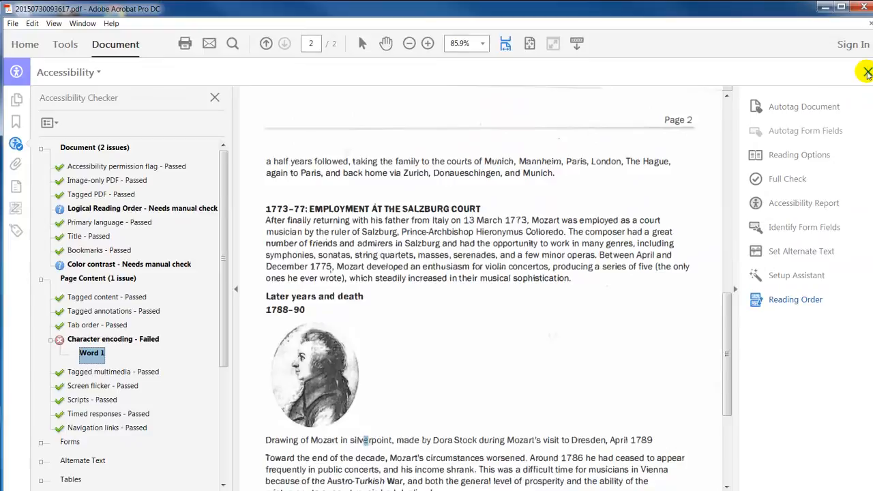
Switch from the accessibility tools to editing the PDF and retype the word "silverpoint" in the portrait caption on page 2
{"action": "left_click", "coordinate": [867, 72]}
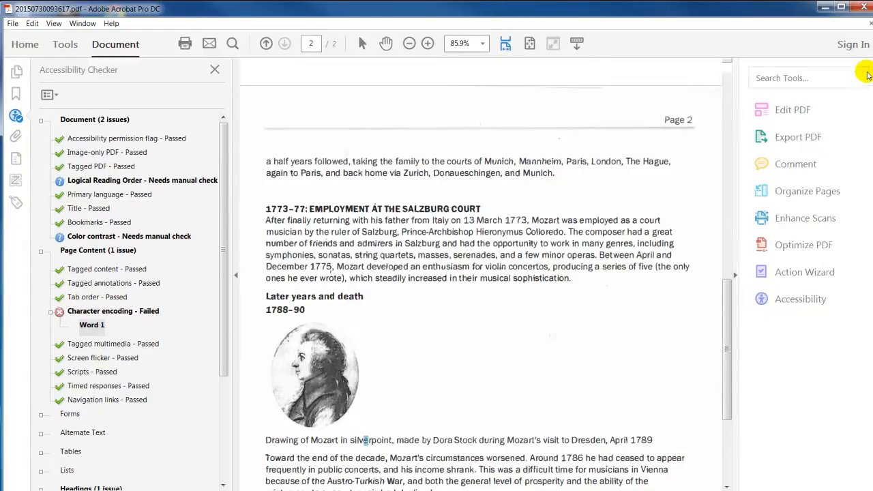
{"action": "left_click", "coordinate": [793, 110]}
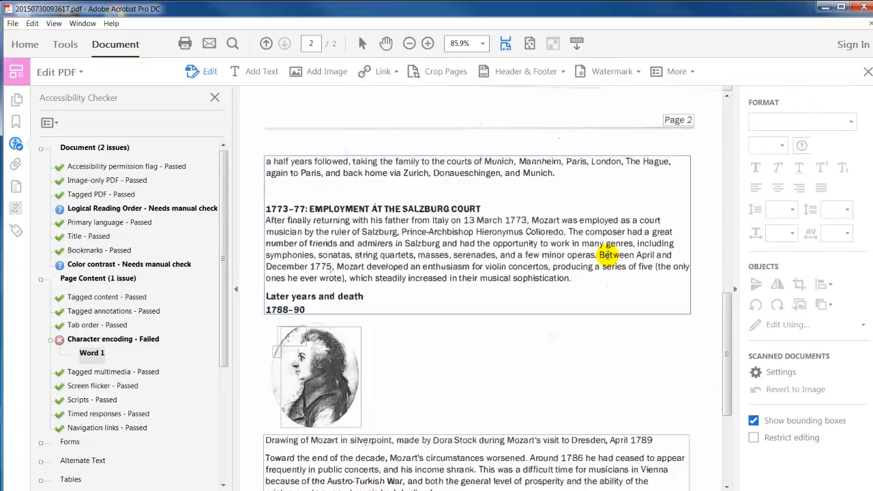
{"action": "left_click", "coordinate": [391, 440]}
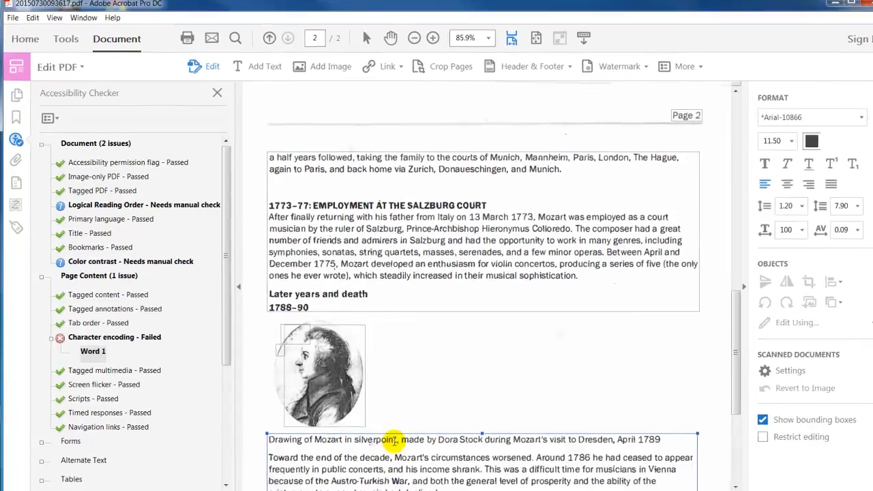
{"action": "key", "text": "BackSpace"}
{"action": "key", "text": "BackSpace"}
{"action": "key", "text": "BackSpace"}
{"action": "key", "text": "BackSpace"}
{"action": "key", "text": "BackSpace"}
{"action": "key", "text": "BackSpace"}
{"action": "key", "text": "BackSpace"}
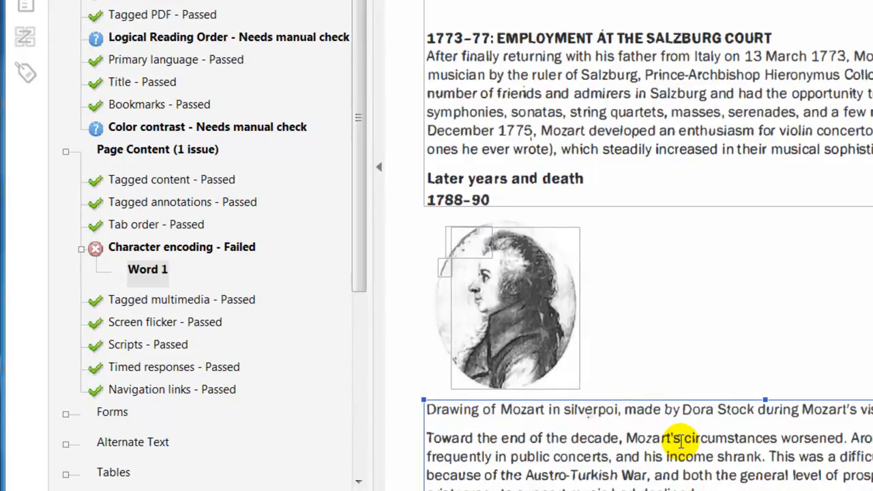
{"action": "key", "text": "BackSpace"}
{"action": "key", "text": "BackSpace"}
{"action": "key", "text": "BackSpace"}
{"action": "key", "text": "BackSpace"}
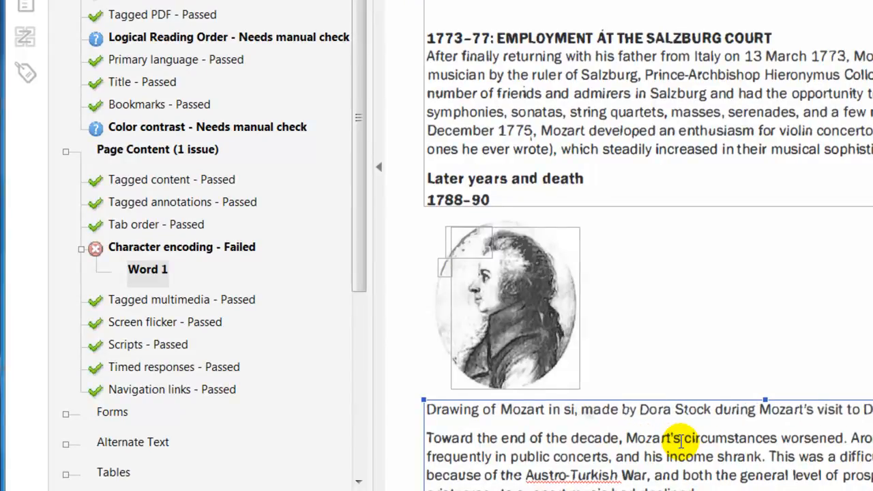
{"action": "type", "text": "silverpoint"}
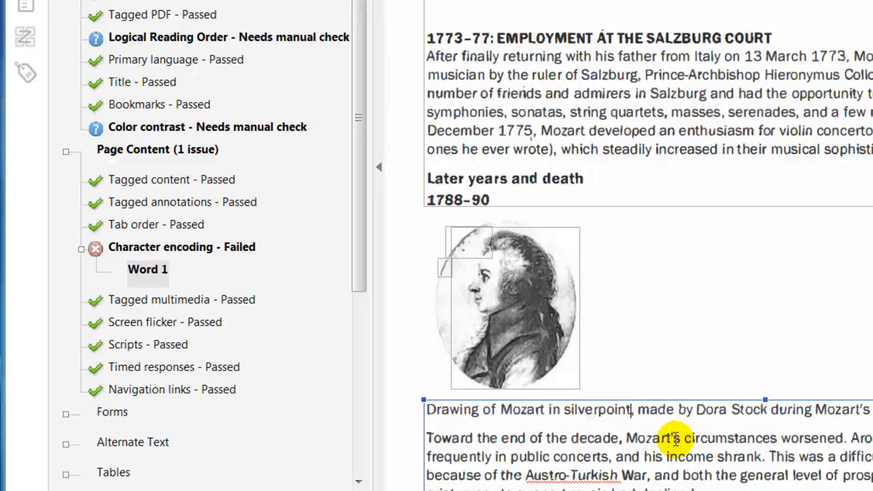
{"action": "left_click", "coordinate": [707, 366]}
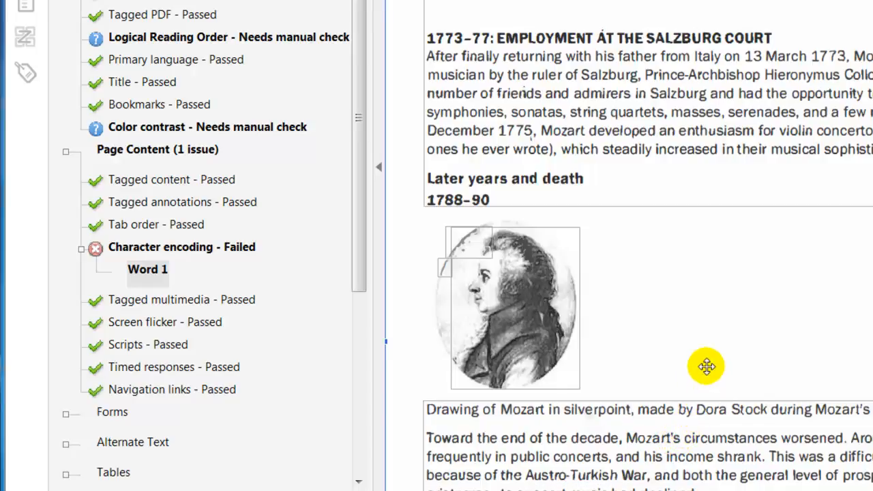
Recheck the character encoding rule and locate the element behind the Appropriate nesting failure under Headings
{"action": "right_click", "coordinate": [148, 272]}
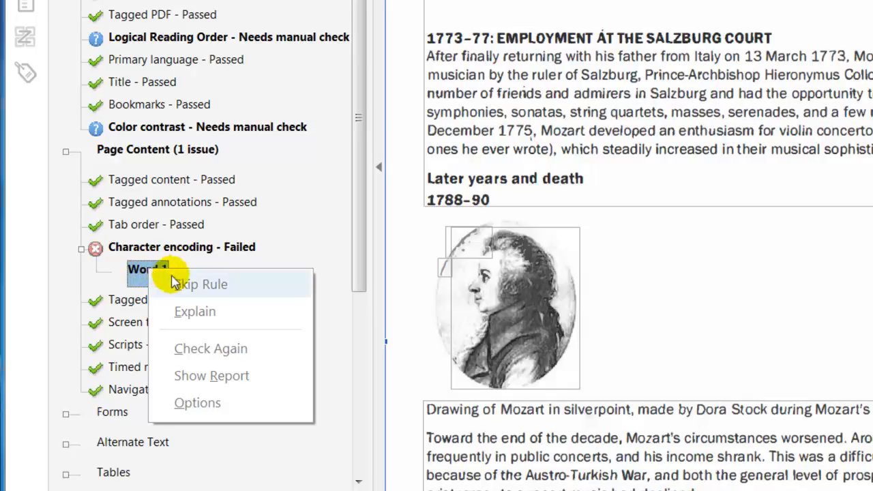
{"action": "left_click", "coordinate": [198, 349]}
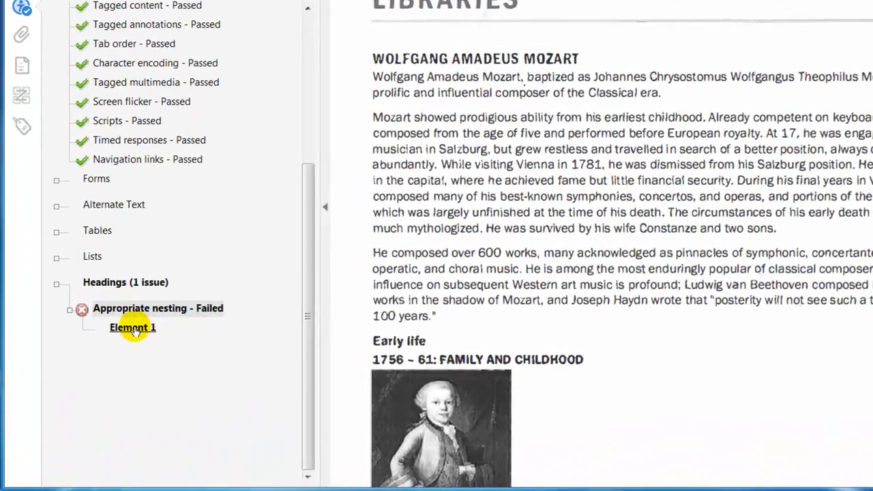
{"action": "left_click", "coordinate": [133, 328]}
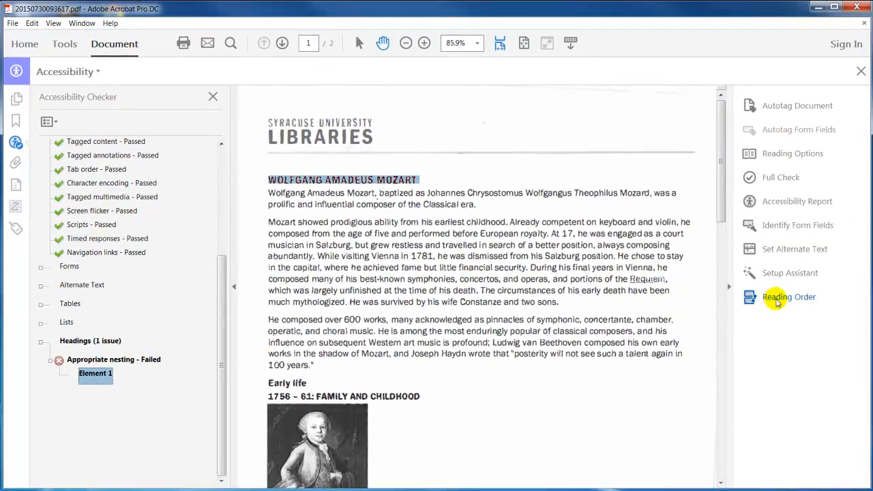
Open Touch Up Reading Order beside the page text and label the page content groups by structure types
{"action": "left_click", "coordinate": [777, 298]}
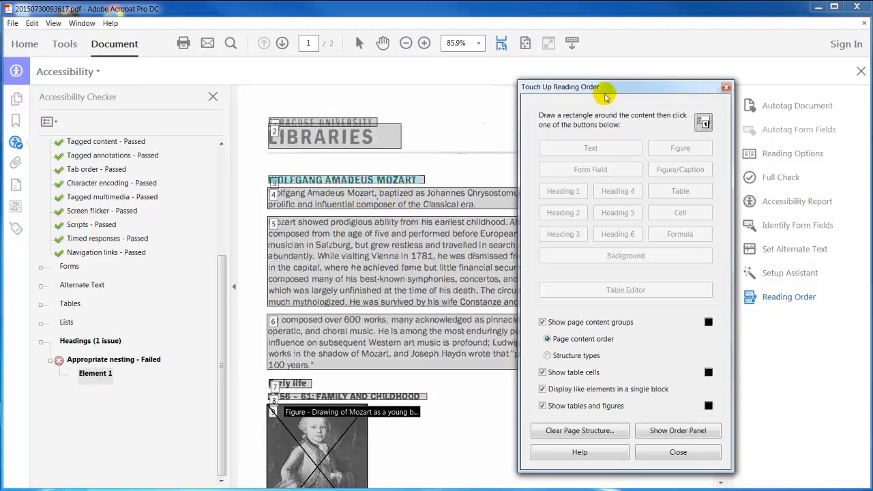
{"action": "left_click_drag", "start_coordinate": [614, 86], "coordinate": [746, 41]}
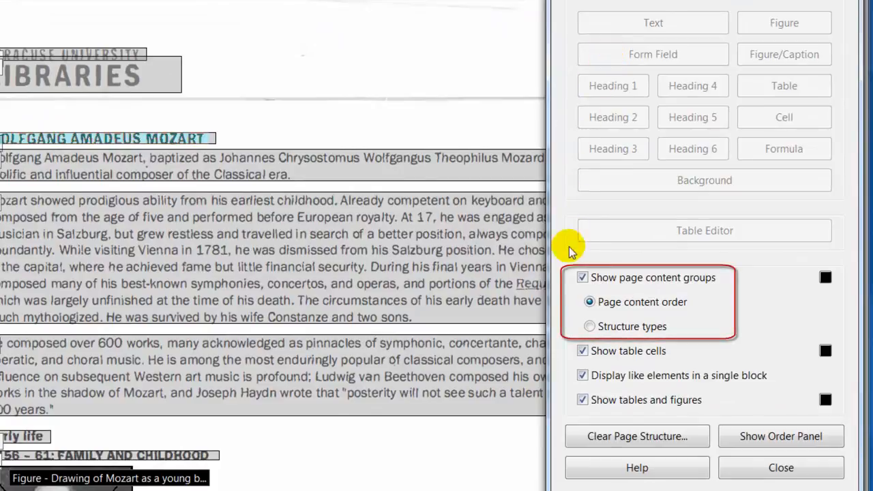
{"action": "left_click", "coordinate": [589, 326]}
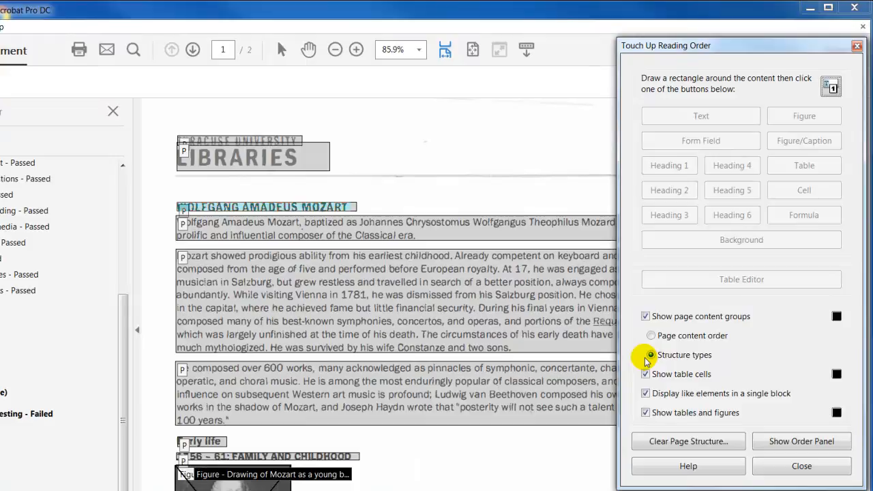
Tag SYRACUSE UNIVERSITY LIBRARIES on page 1 as Heading 1 and WOLFGANG AMADEUS MOZART as Heading 2
{"action": "left_click", "coordinate": [175, 131]}
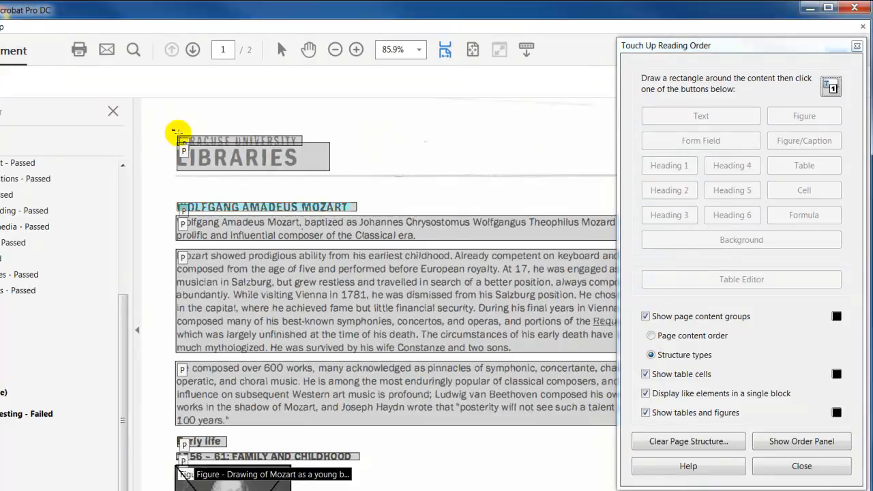
{"action": "left_click_drag", "start_coordinate": [176, 131], "coordinate": [331, 171]}
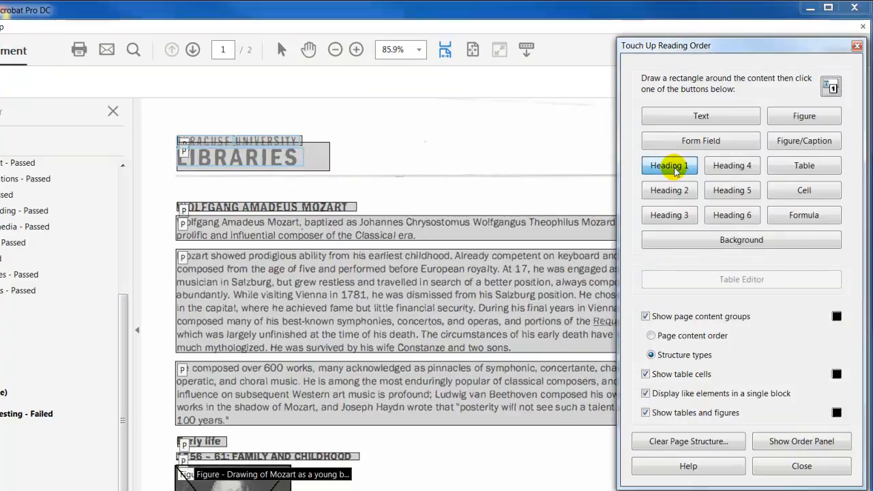
{"action": "left_click", "coordinate": [668, 166]}
{"action": "left_click", "coordinate": [174, 199]}
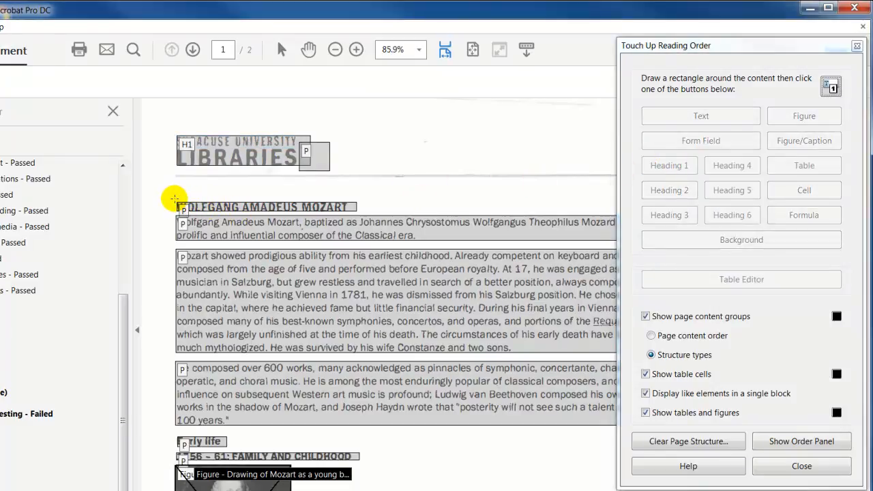
{"action": "left_click_drag", "start_coordinate": [174, 198], "coordinate": [359, 208]}
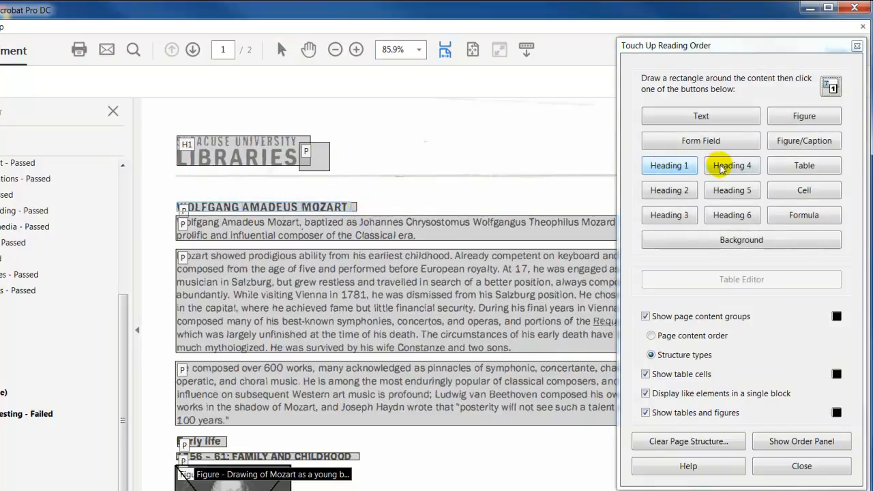
{"action": "left_click", "coordinate": [669, 190]}
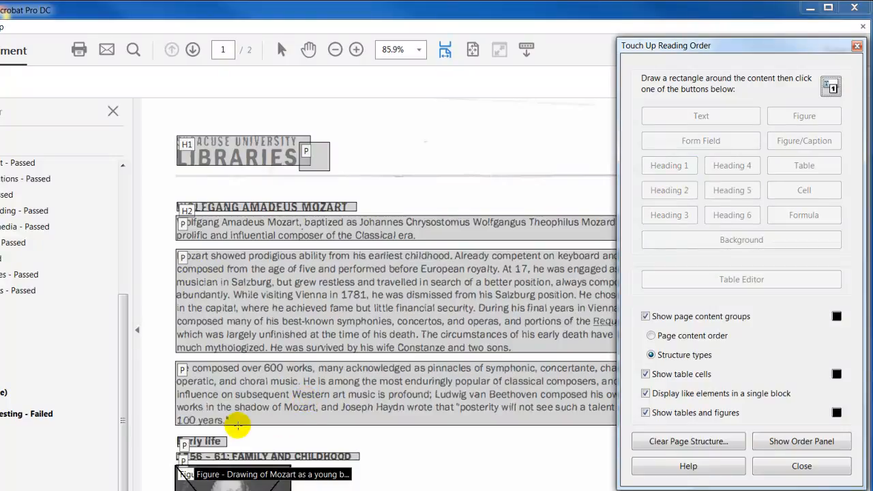
Tag "Early life" on page 1 as Heading 2 and "1756 – 61: FAMILY AND CHILDHOOD" as Heading 3
{"action": "scroll", "coordinate": [154, 420], "scroll_direction": "down", "scroll_amount": 5}
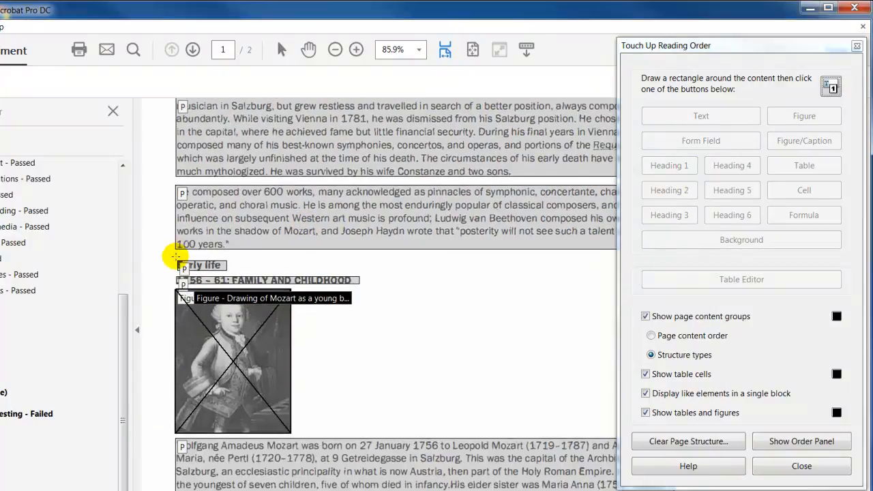
{"action": "left_click_drag", "start_coordinate": [176, 258], "coordinate": [234, 267]}
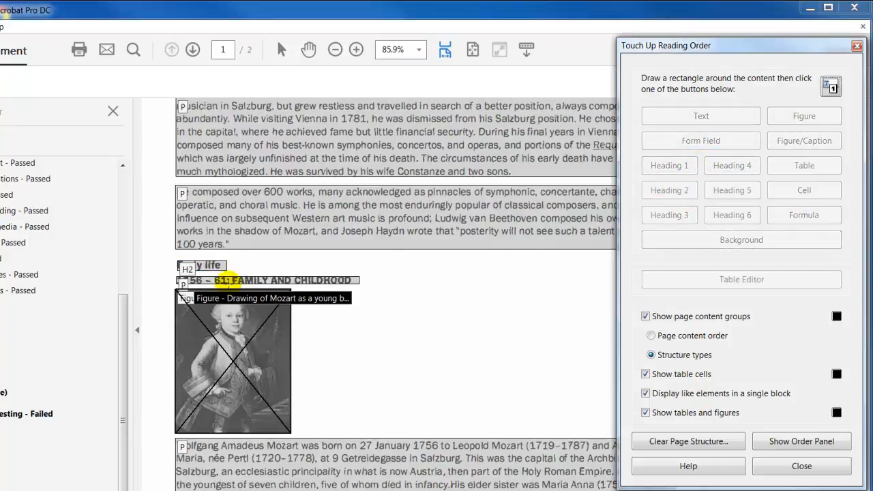
{"action": "left_click_drag", "start_coordinate": [177, 267], "coordinate": [375, 285]}
{"action": "left_click", "coordinate": [669, 218]}
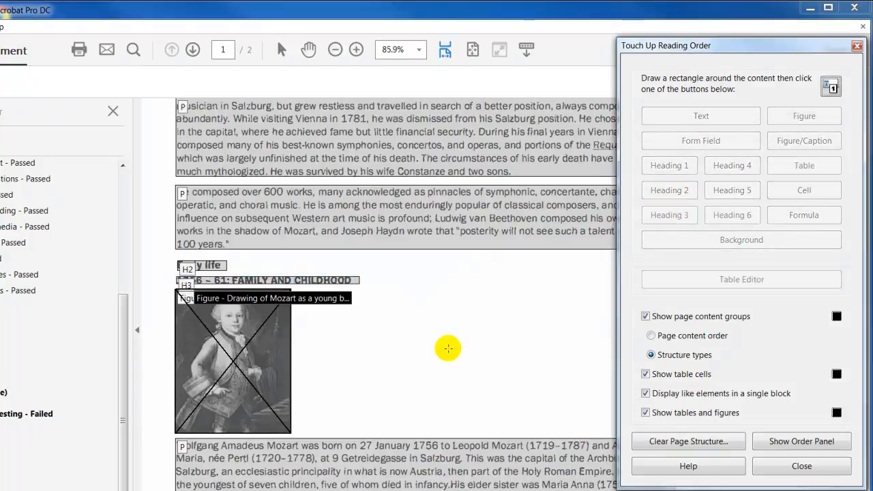
On page 2, tag the Salzburg Court employment heading and 1788–90 as Heading 3, "Later years and death" as Heading 2, and close Touch Up Reading Order
{"action": "scroll", "coordinate": [441, 357], "scroll_direction": "down", "scroll_amount": 6}
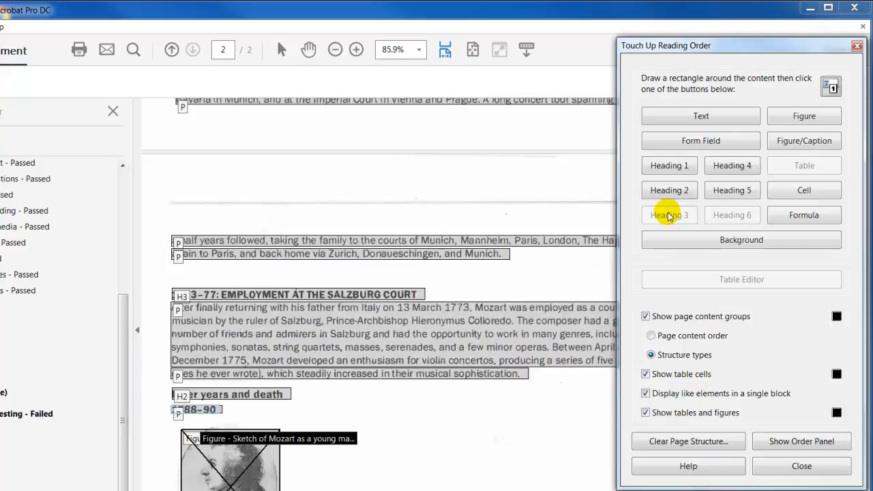
{"action": "left_click", "coordinate": [670, 214]}
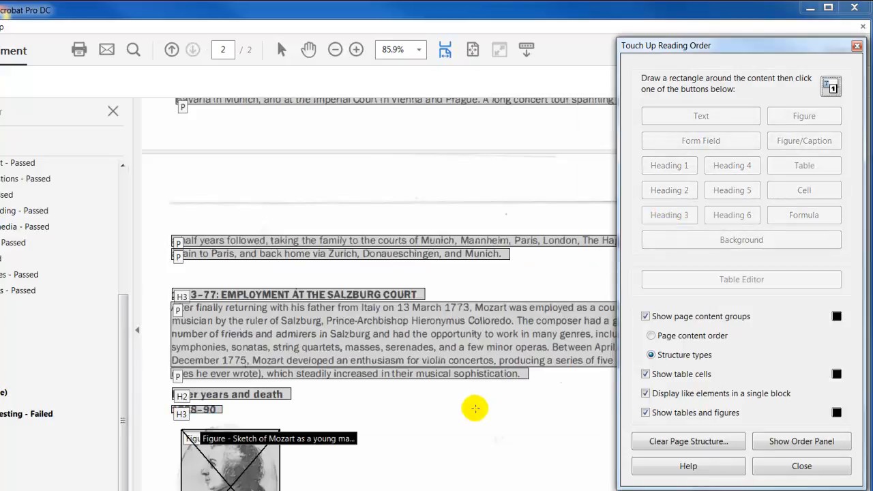
{"action": "scroll", "coordinate": [473, 414], "scroll_direction": "down", "scroll_amount": 5}
{"action": "scroll", "coordinate": [470, 416], "scroll_direction": "up", "scroll_amount": 20}
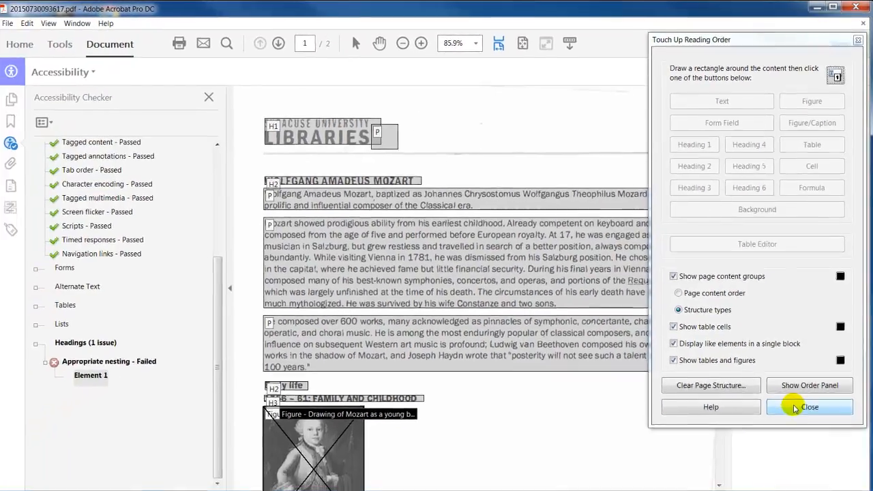
{"action": "left_click", "coordinate": [784, 467]}
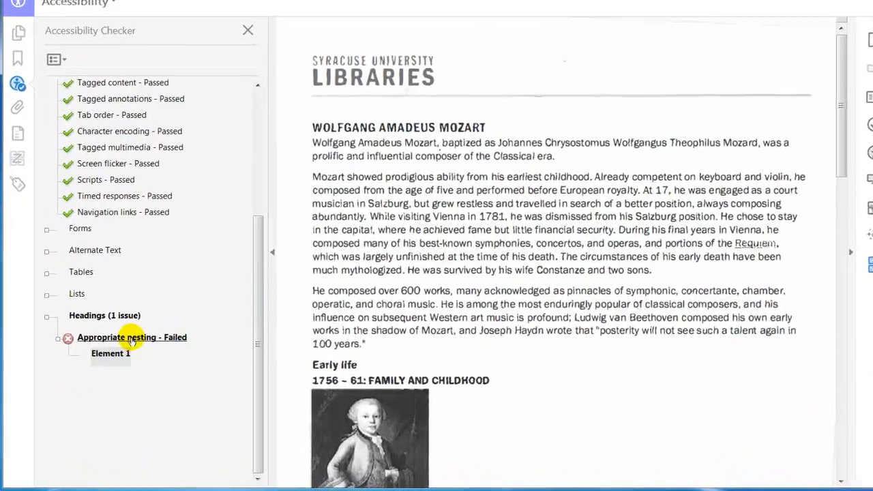
Recheck the Appropriate nesting rule for headings and close the Accessibility Checker once its results are reviewed
{"action": "right_click", "coordinate": [113, 359]}
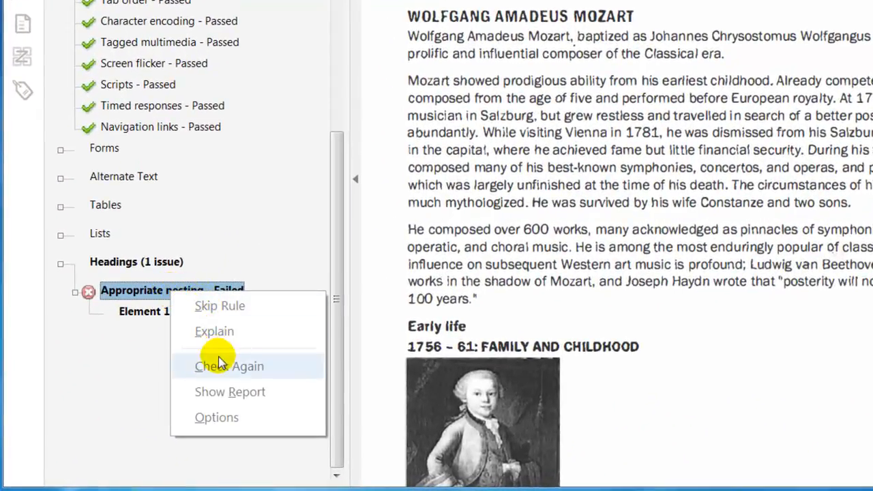
{"action": "left_click", "coordinate": [220, 368]}
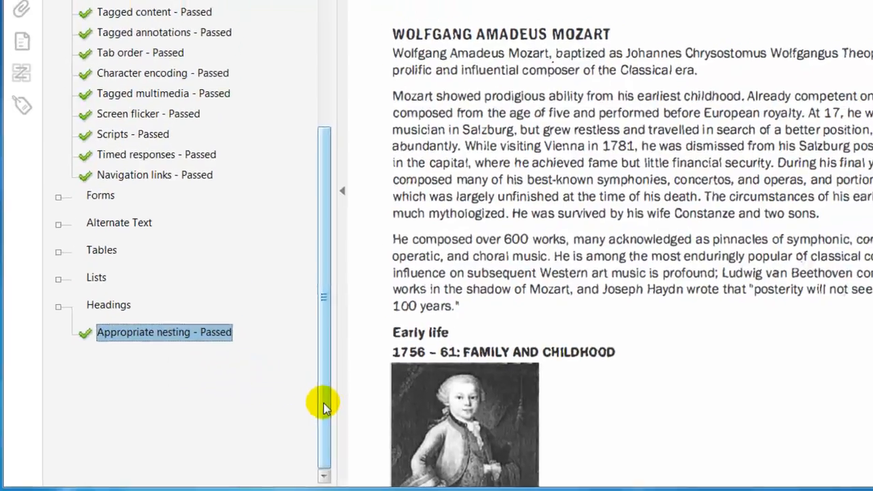
{"action": "left_click_drag", "start_coordinate": [324, 403], "coordinate": [339, 270]}
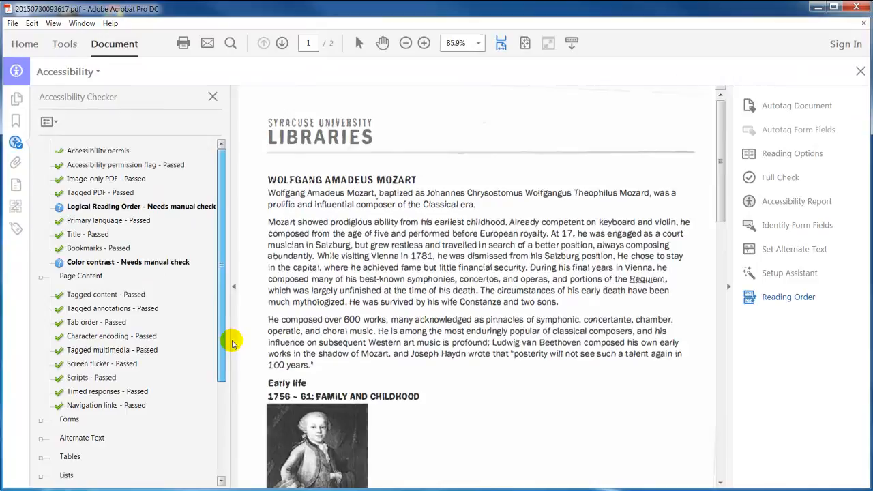
{"action": "left_click_drag", "start_coordinate": [231, 343], "coordinate": [234, 315]}
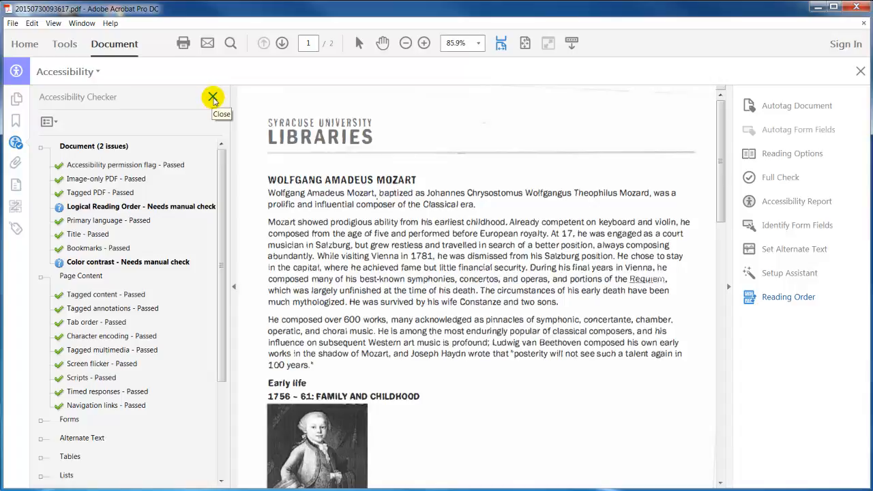
{"action": "left_click", "coordinate": [213, 97]}
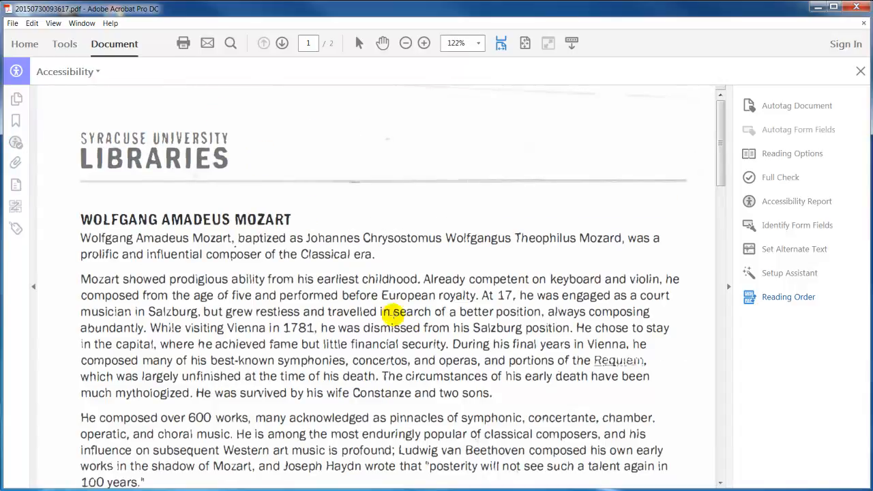